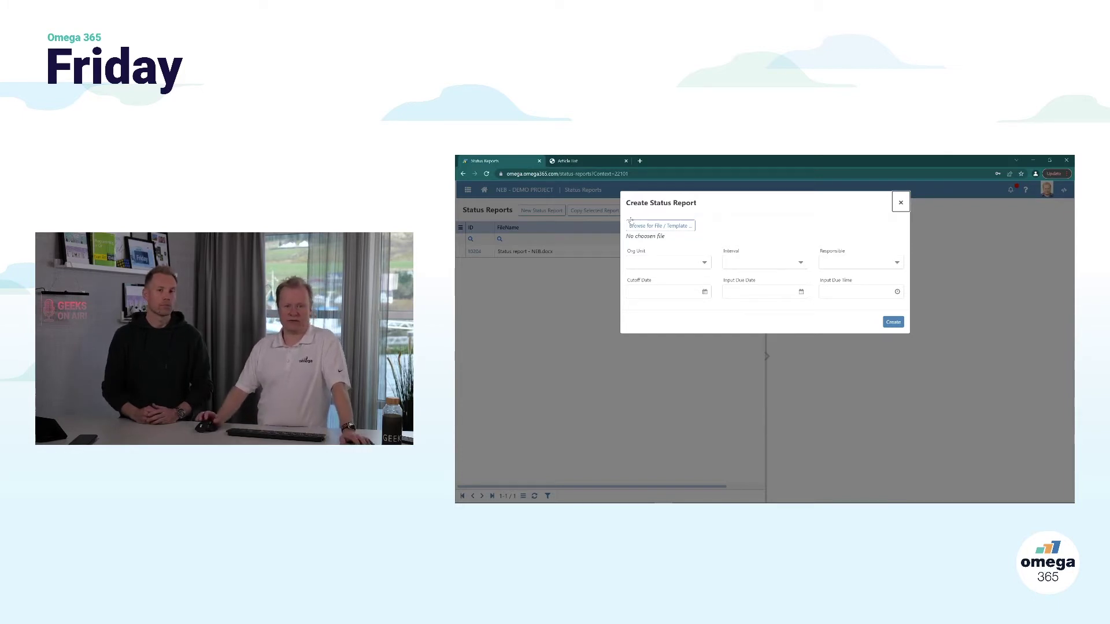
Dismiss the Create Status Report form and open the existing report "Status report - NEB.docx" in the demo project
click(900, 202)
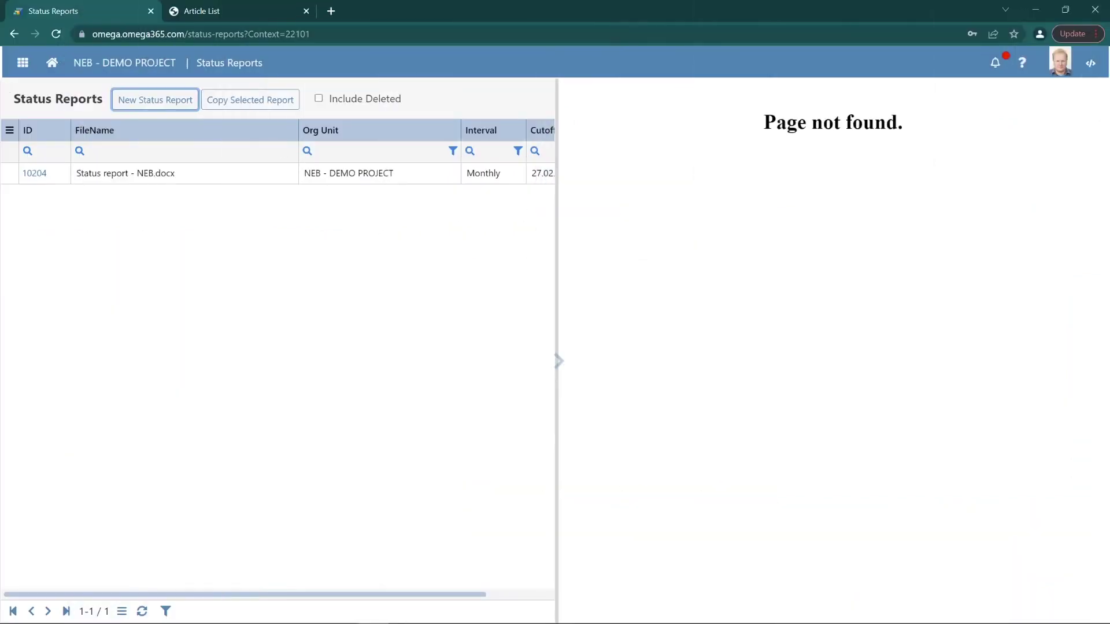
click(553, 251)
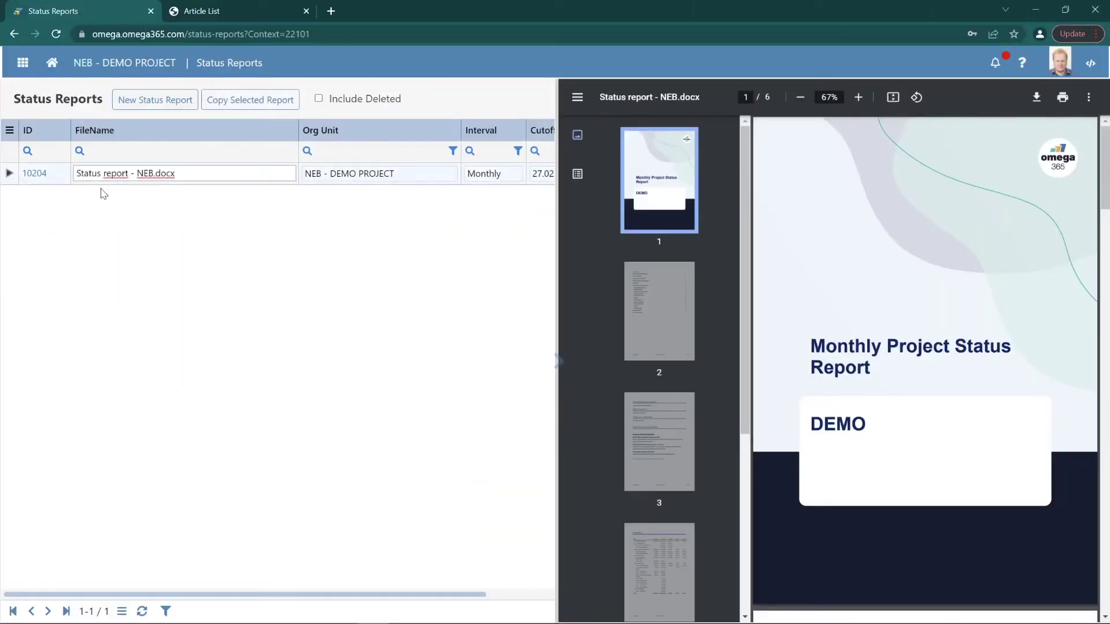
click(32, 174)
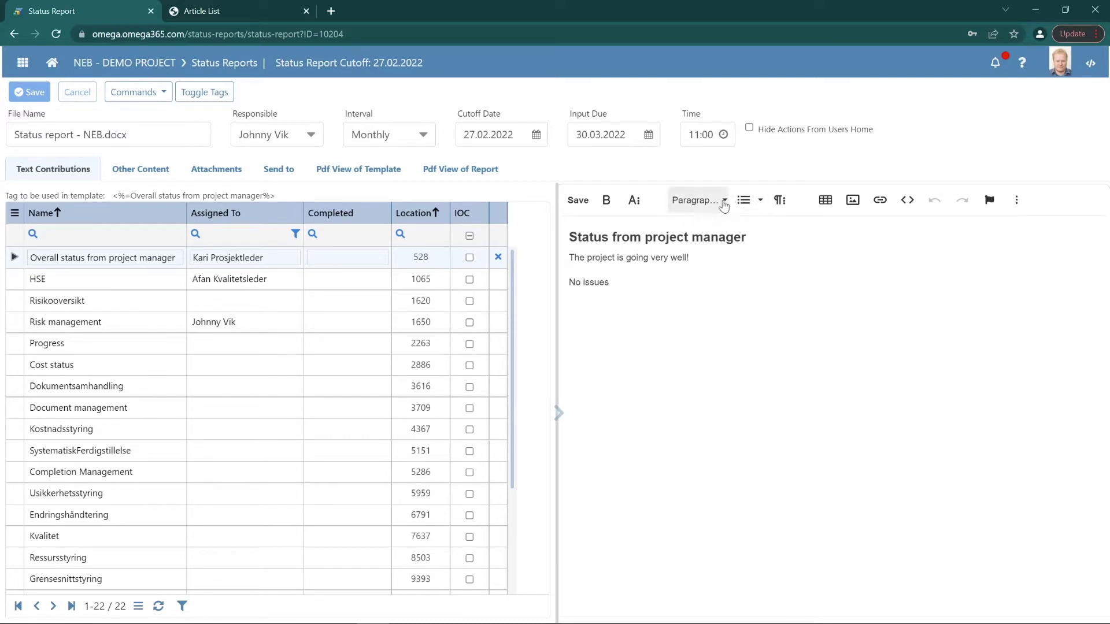
Examine the text contribution "Overall status from project manager" and highlight the tag used for it in the template
click(723, 201)
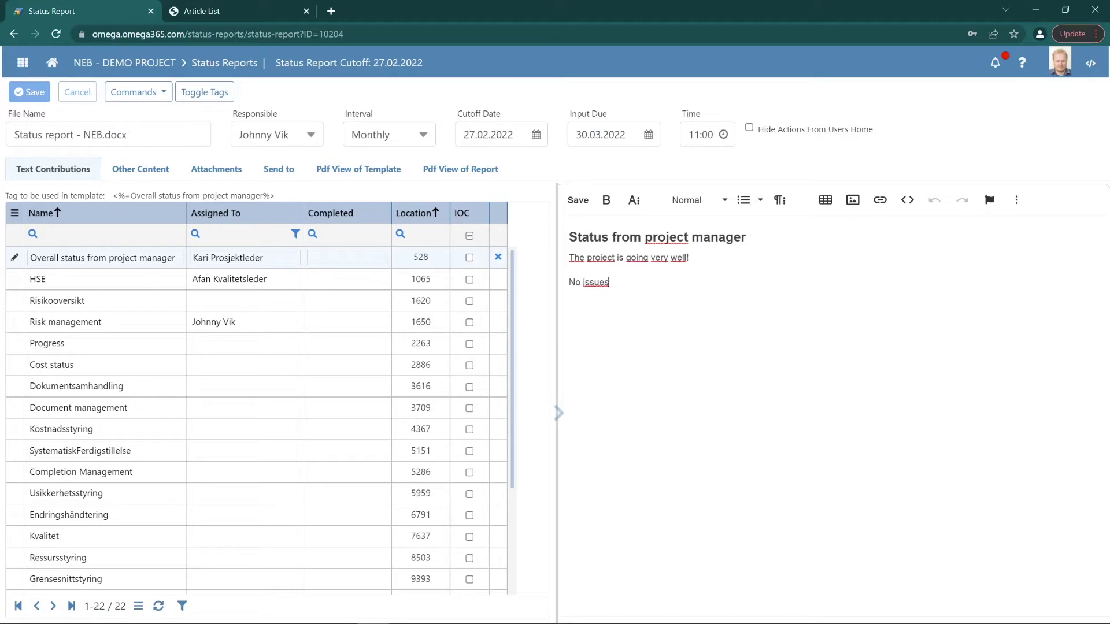
drag(113, 195, 275, 196)
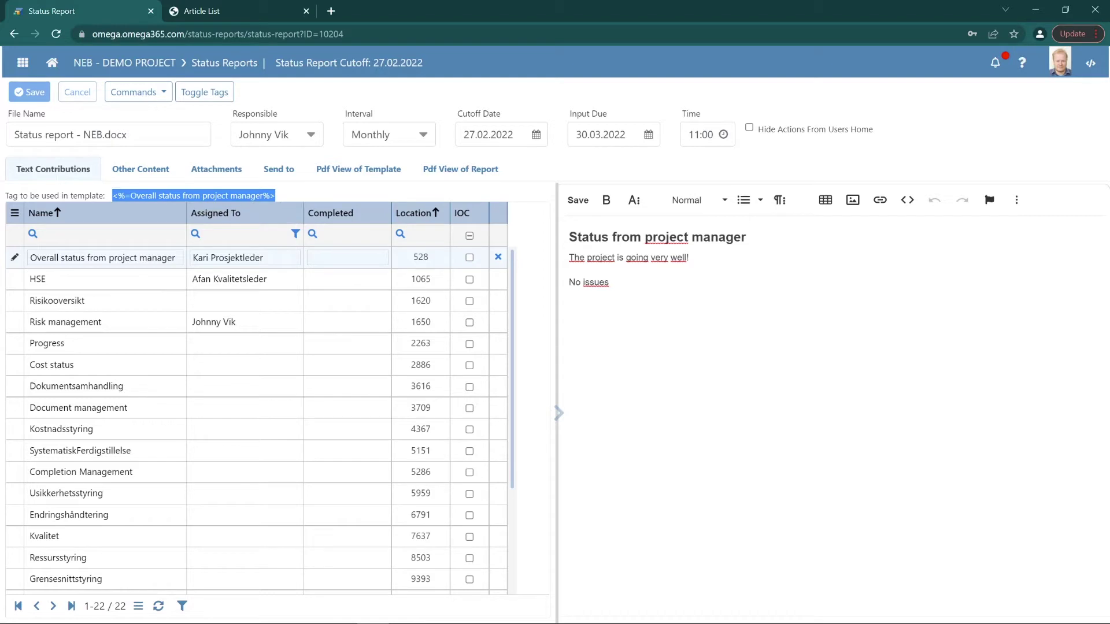
Preview the report's other content elements: Cost status, Issues - Last 10 weeks and Progress status
click(130, 173)
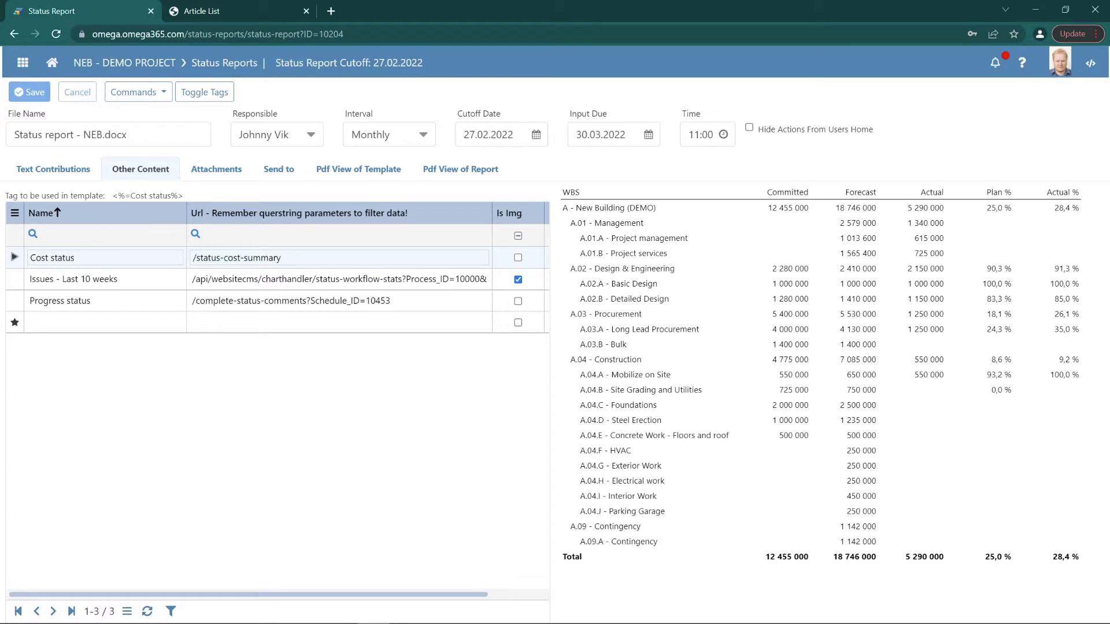
click(69, 278)
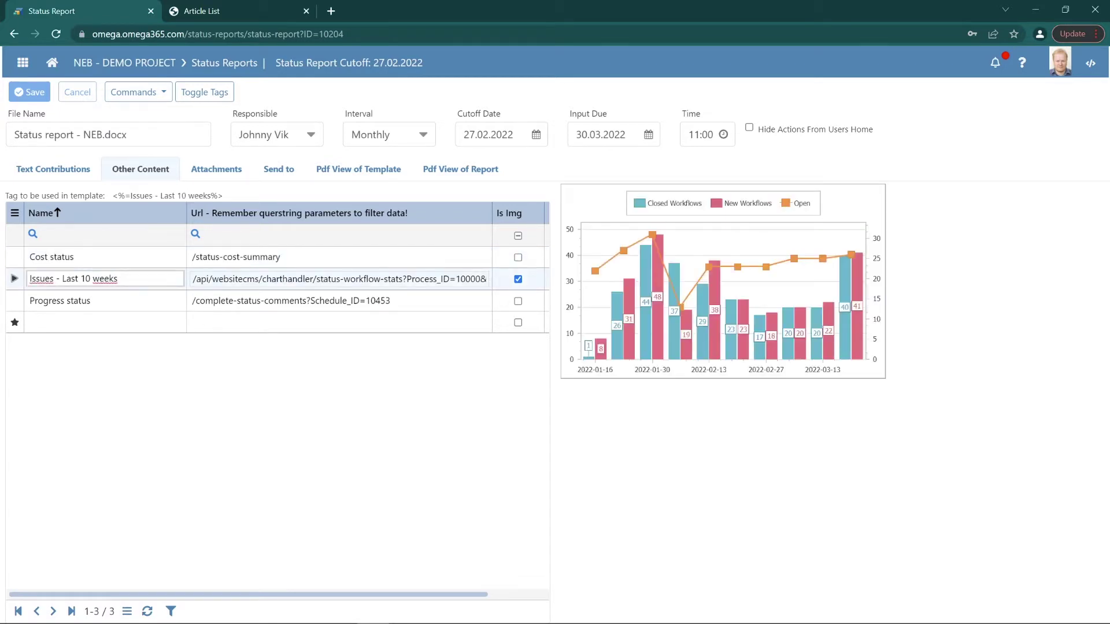
click(163, 308)
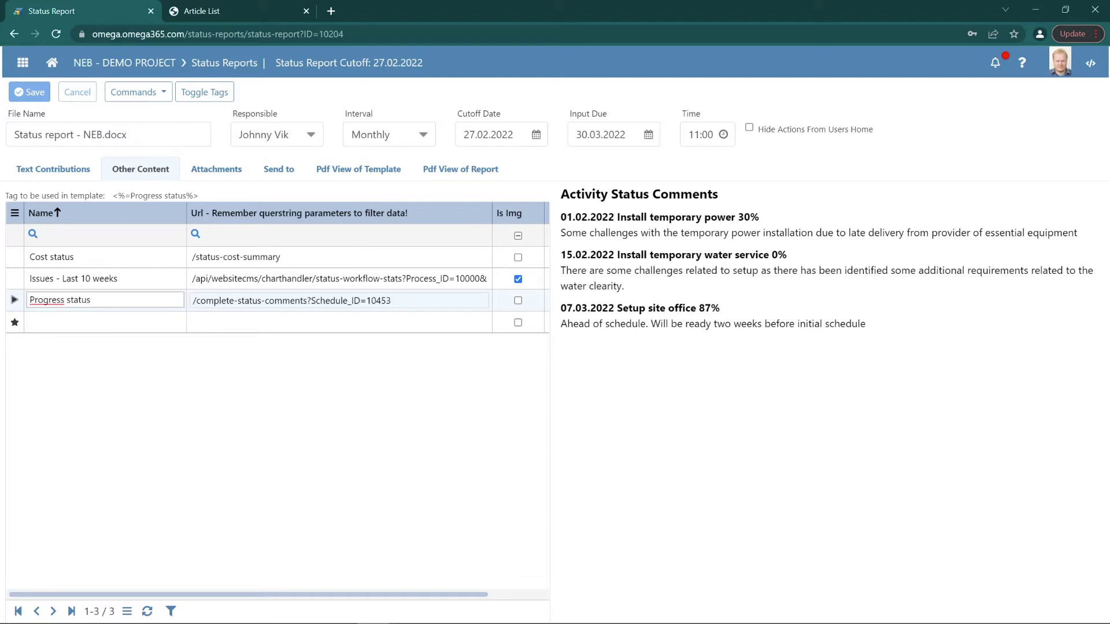
Review the report's attachments and recipient list, and display the PDF view of its template
click(216, 172)
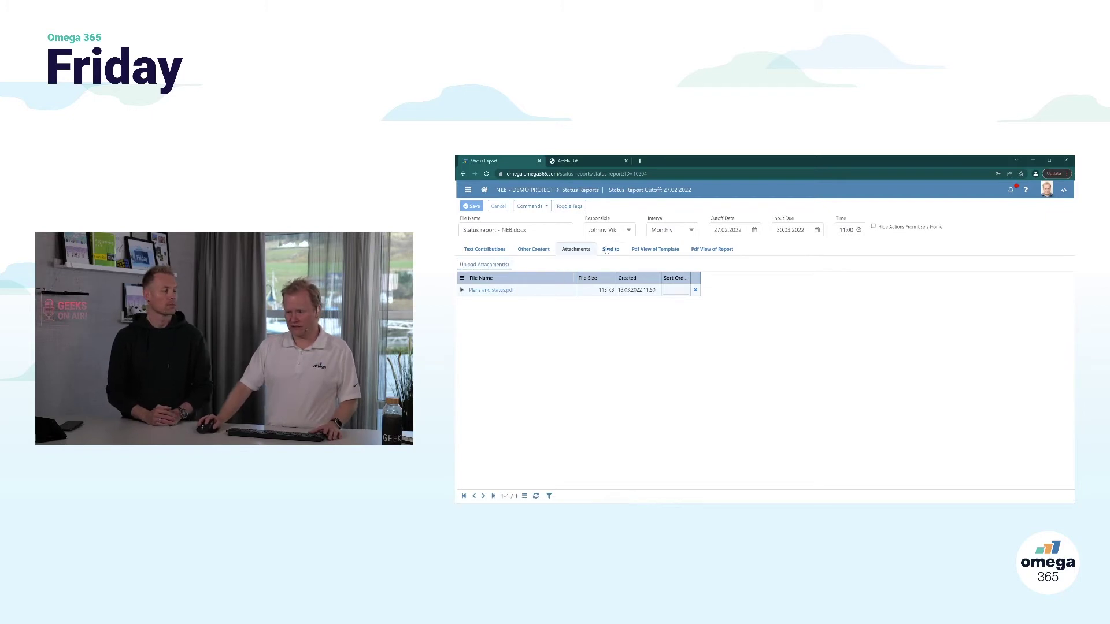
click(608, 250)
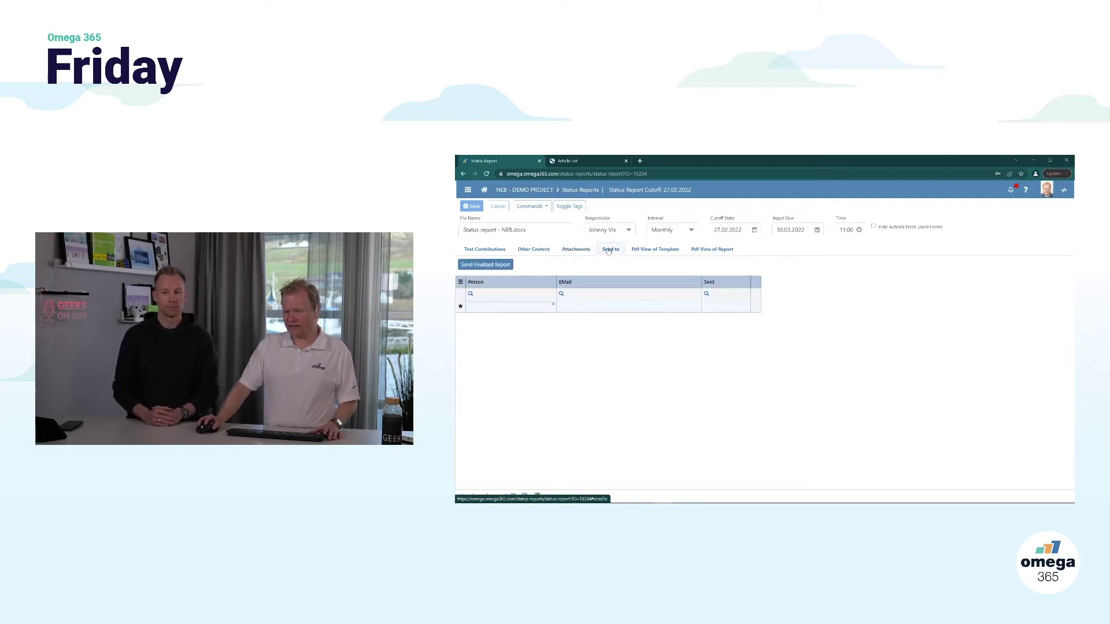
click(648, 251)
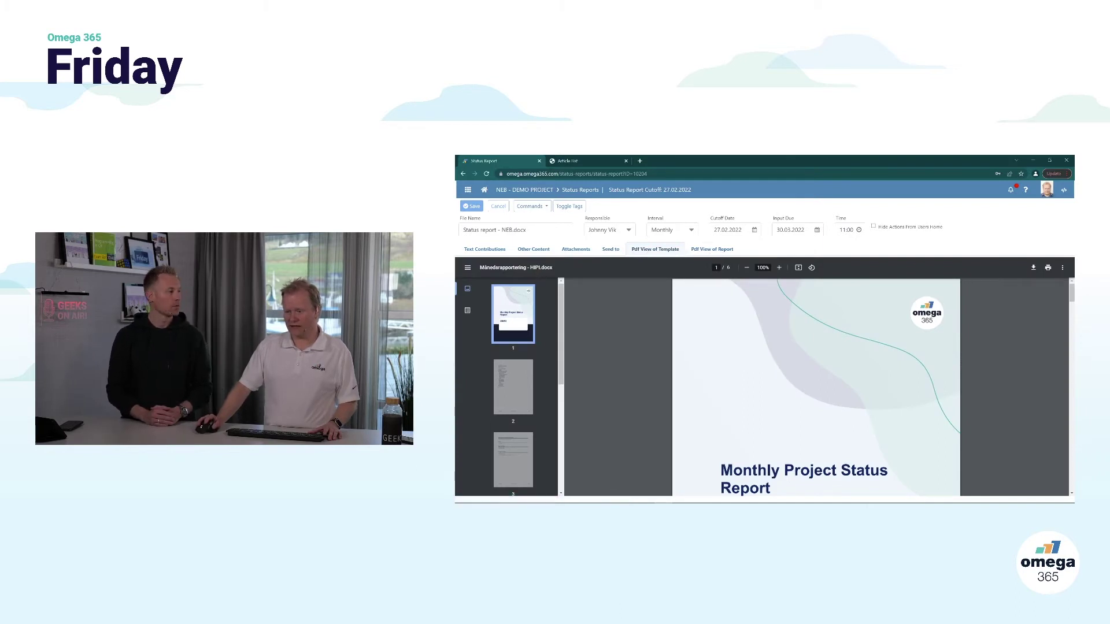
Open the report template in Office Online, examine the placeholder tags under its section headings, and close the editor
click(542, 208)
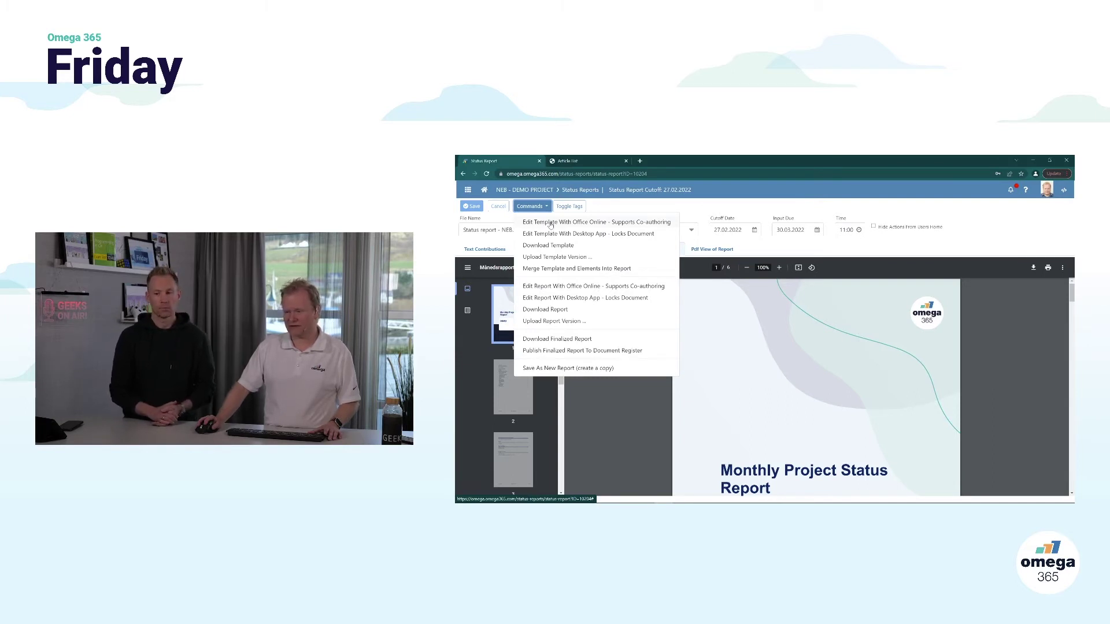
click(550, 224)
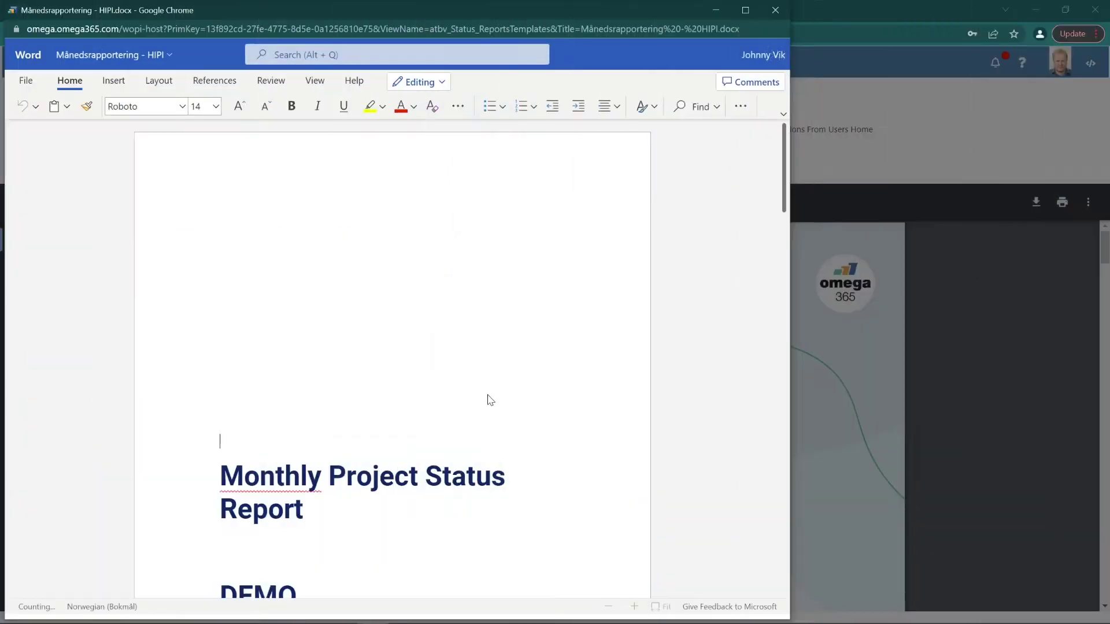
scroll(470, 378, down, 15)
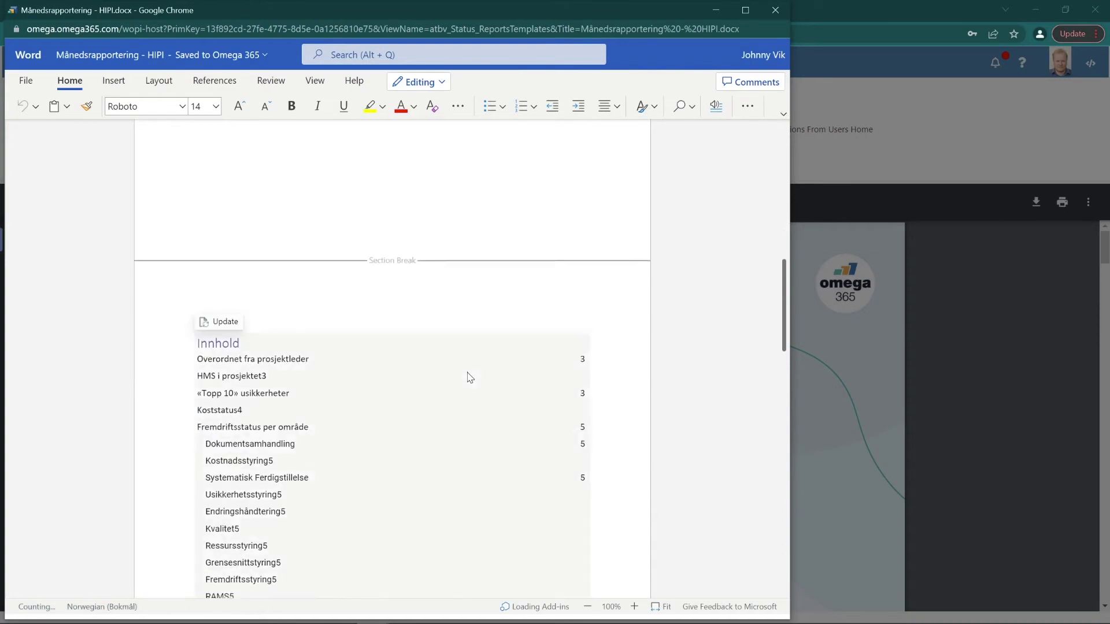
scroll(393, 358, down, 5)
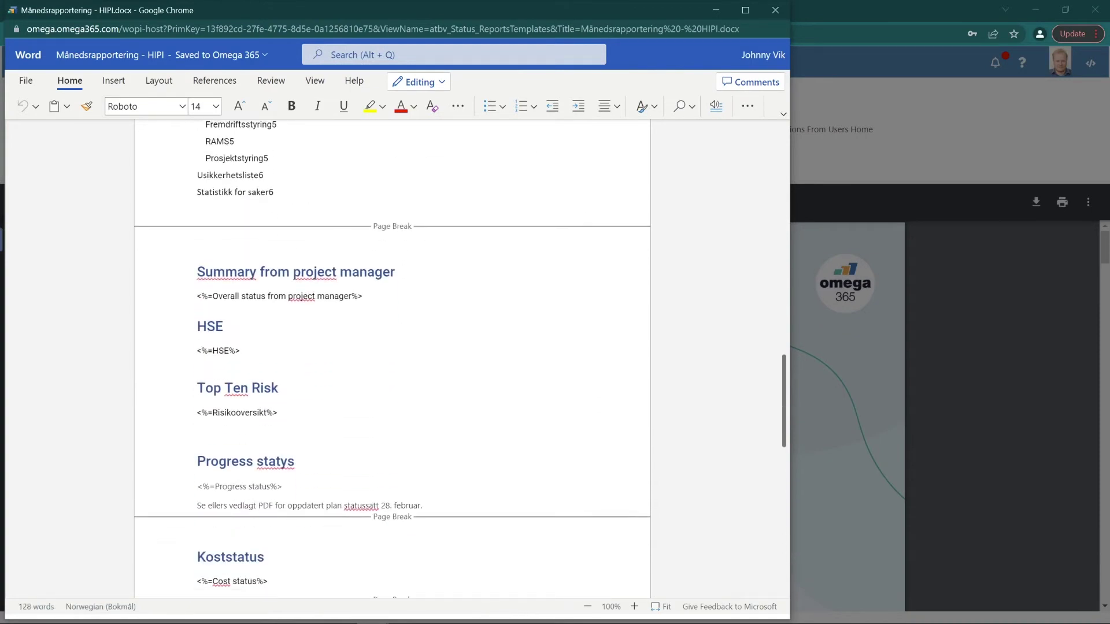
drag(363, 297, 196, 297)
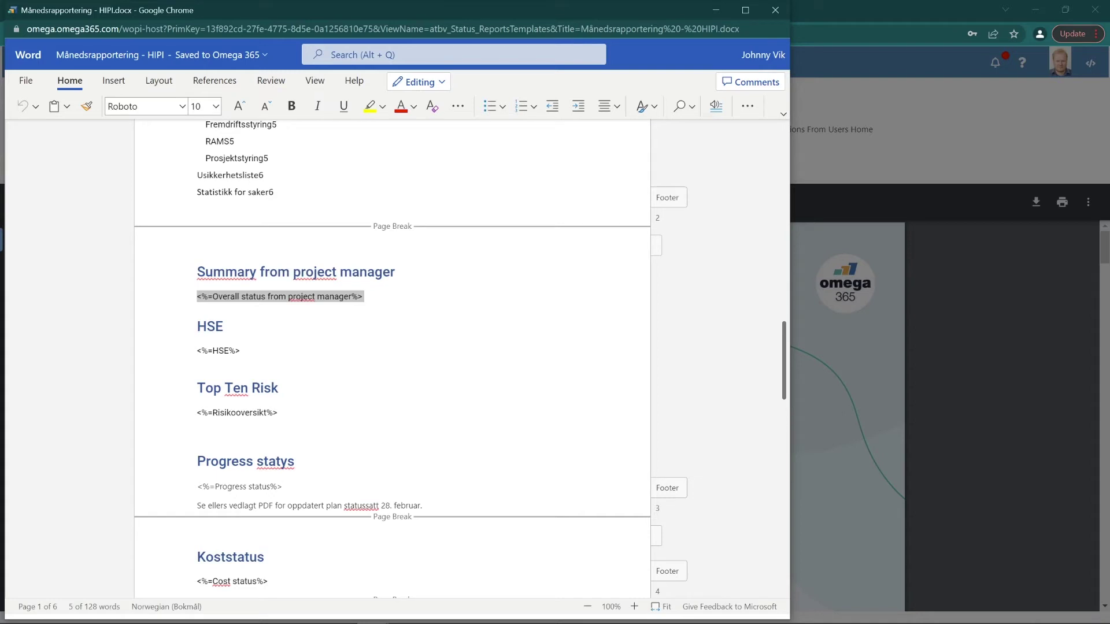
scroll(392, 360, down, 5)
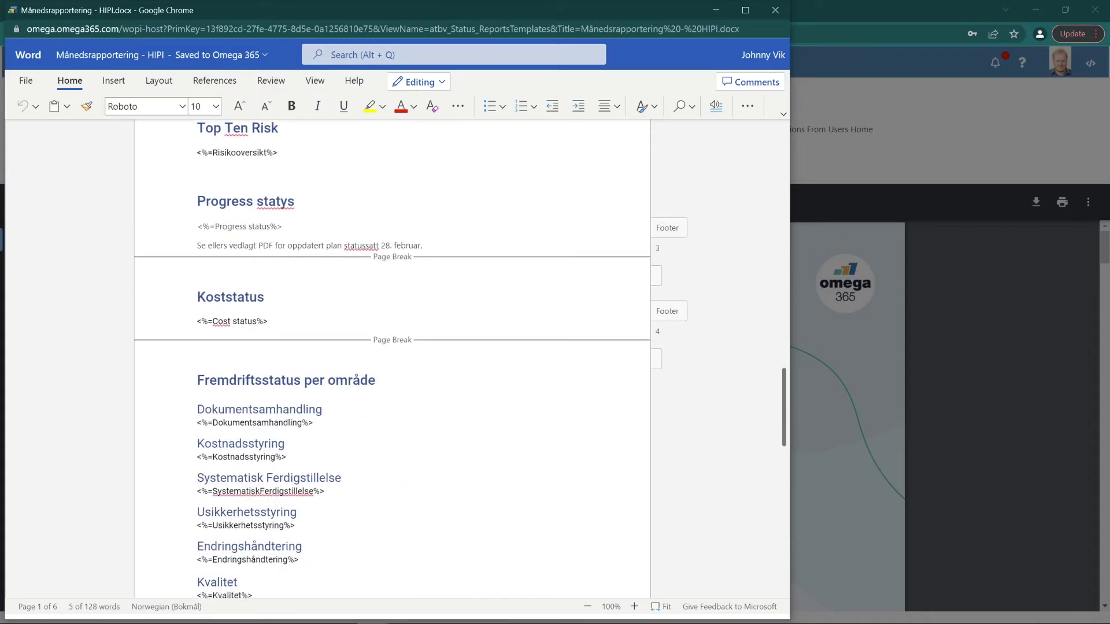
scroll(176, 243, up, 4)
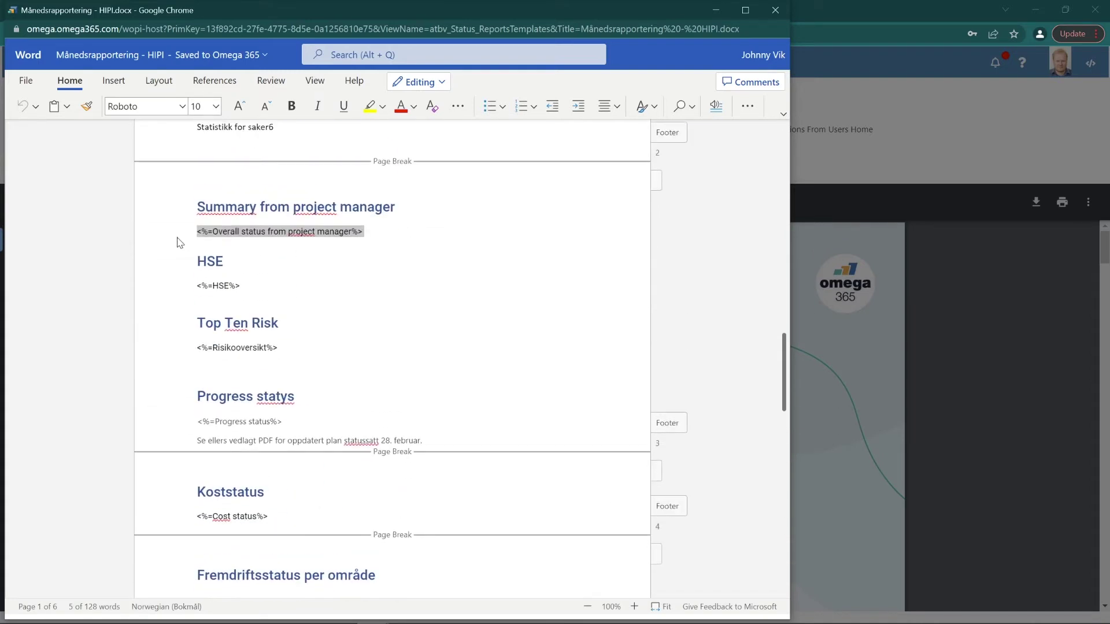
scroll(184, 294, down, 3)
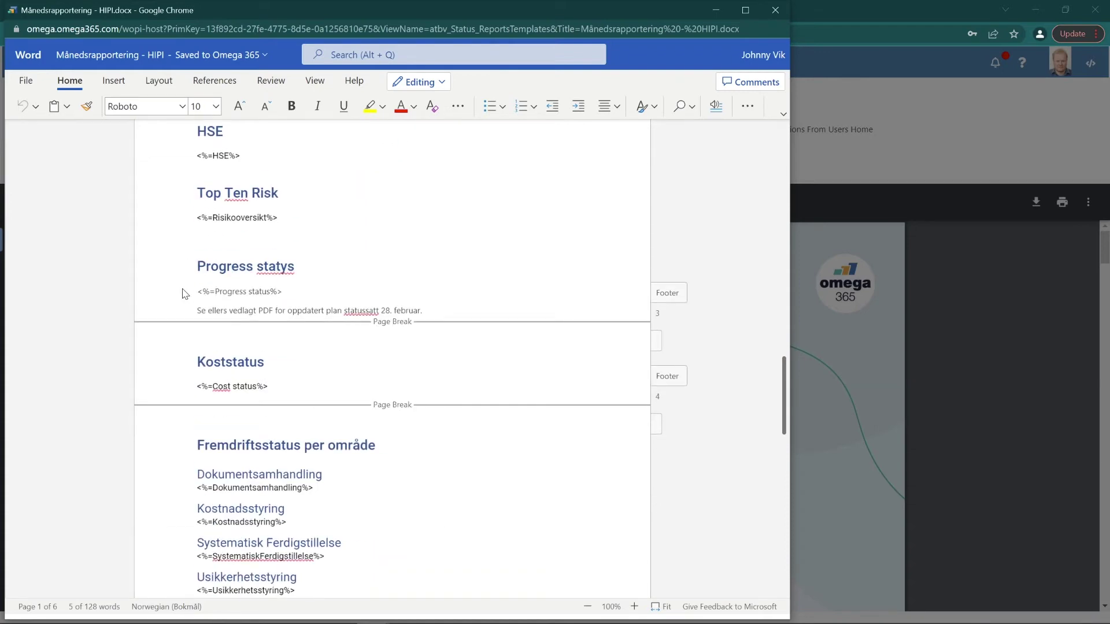
click(774, 18)
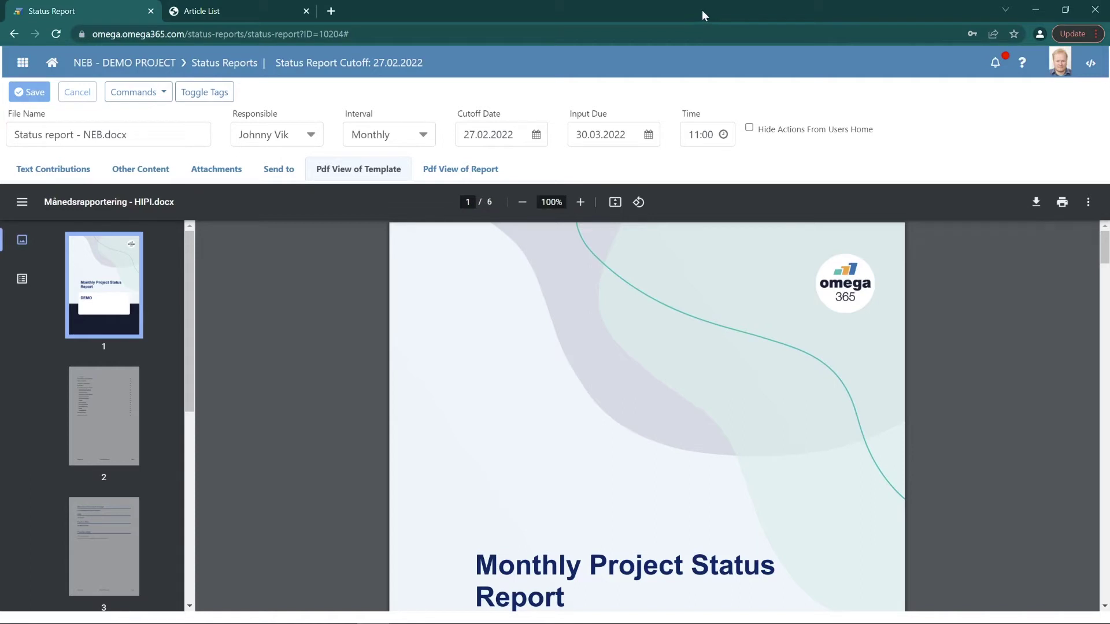
Merge the template and elements into the report and display the PDF view of the report
click(155, 93)
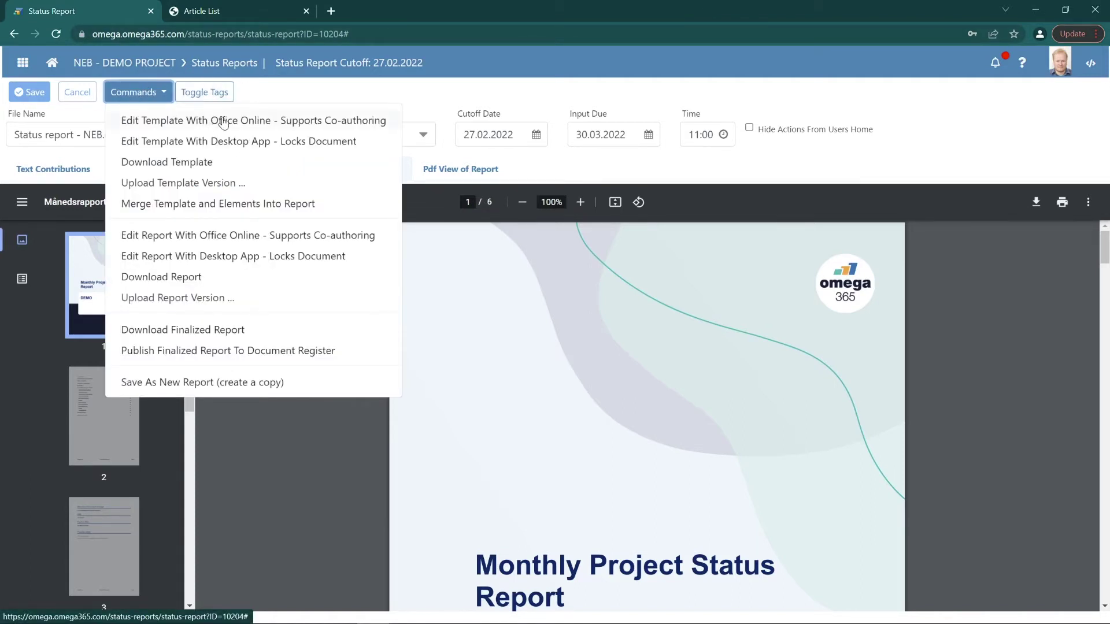
click(190, 204)
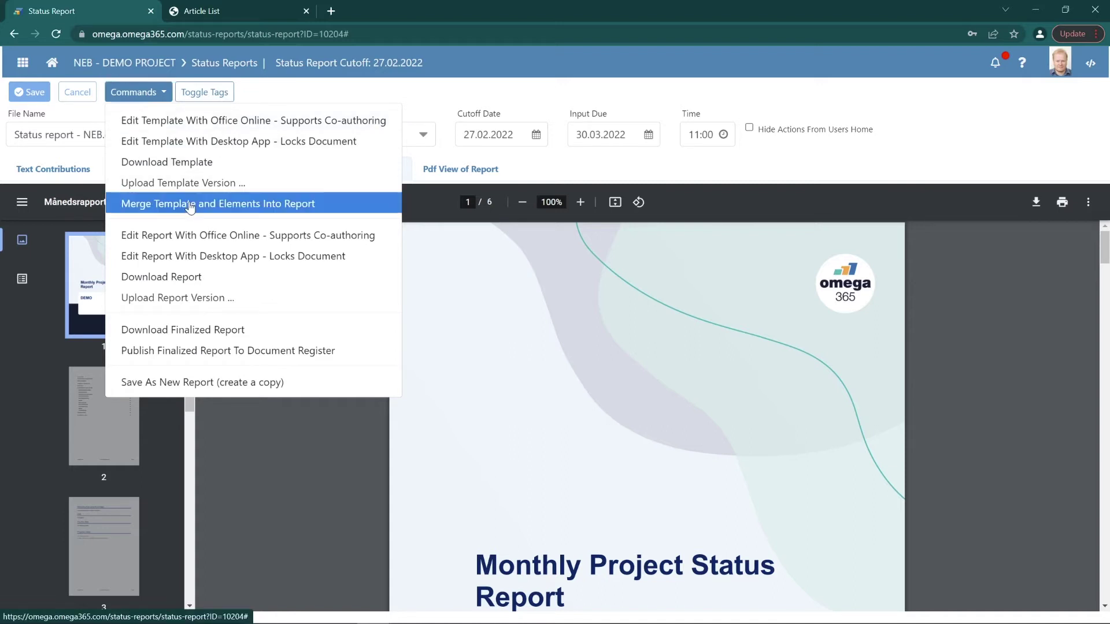
click(485, 168)
Examine the merged report's table of contents and project manager summary, and highlight the tag under the HSE heading
scroll(533, 304, down, 10)
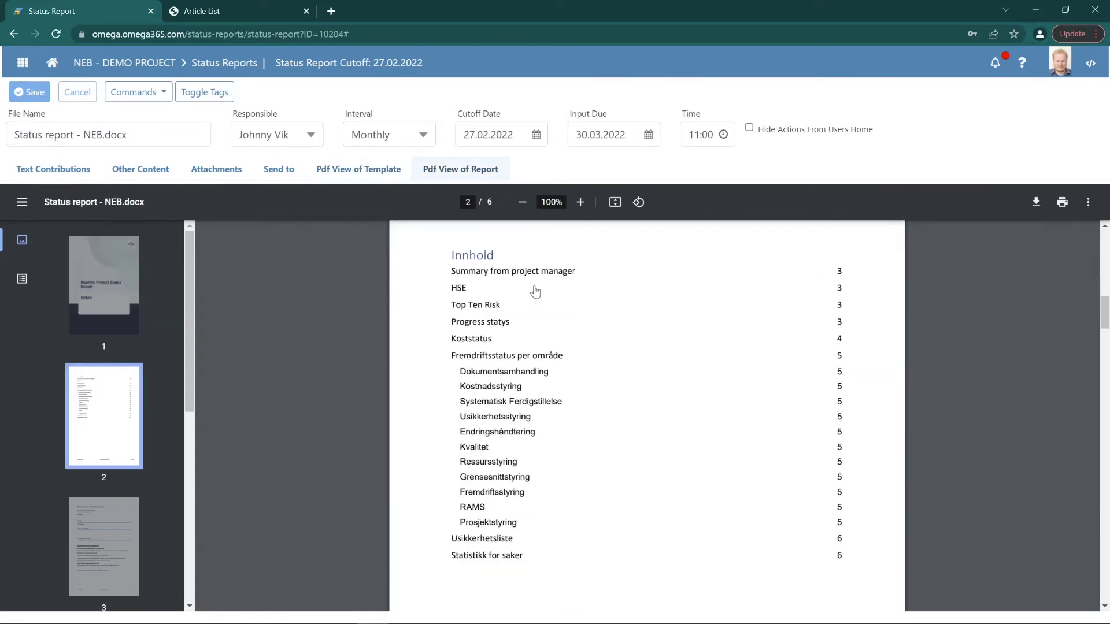
scroll(656, 339, down, 4)
scroll(656, 339, down, 6)
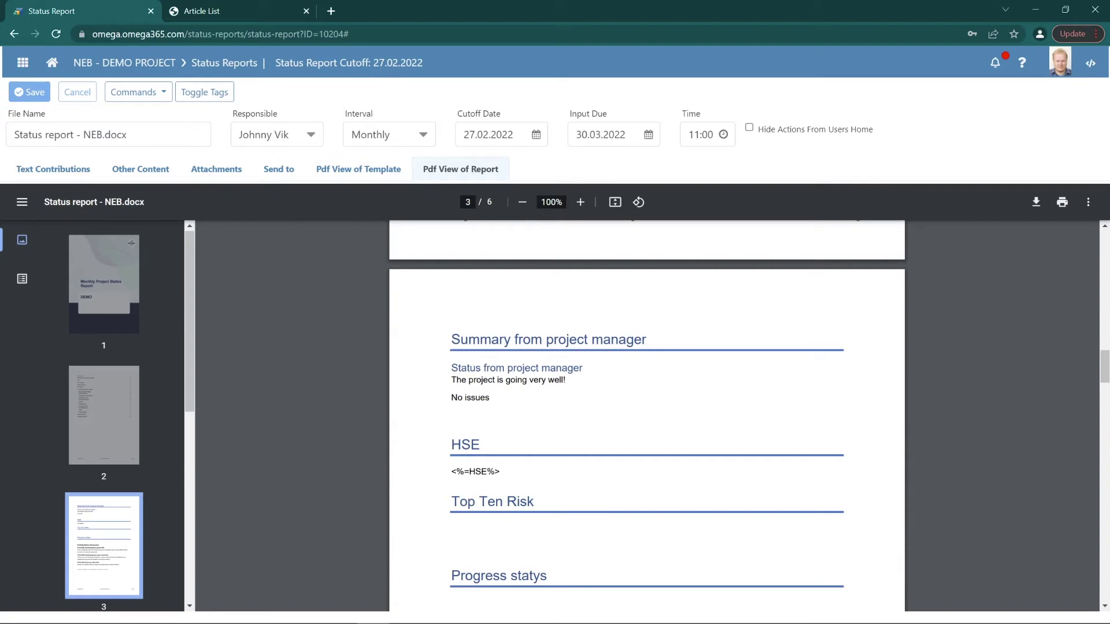
drag(499, 472, 451, 472)
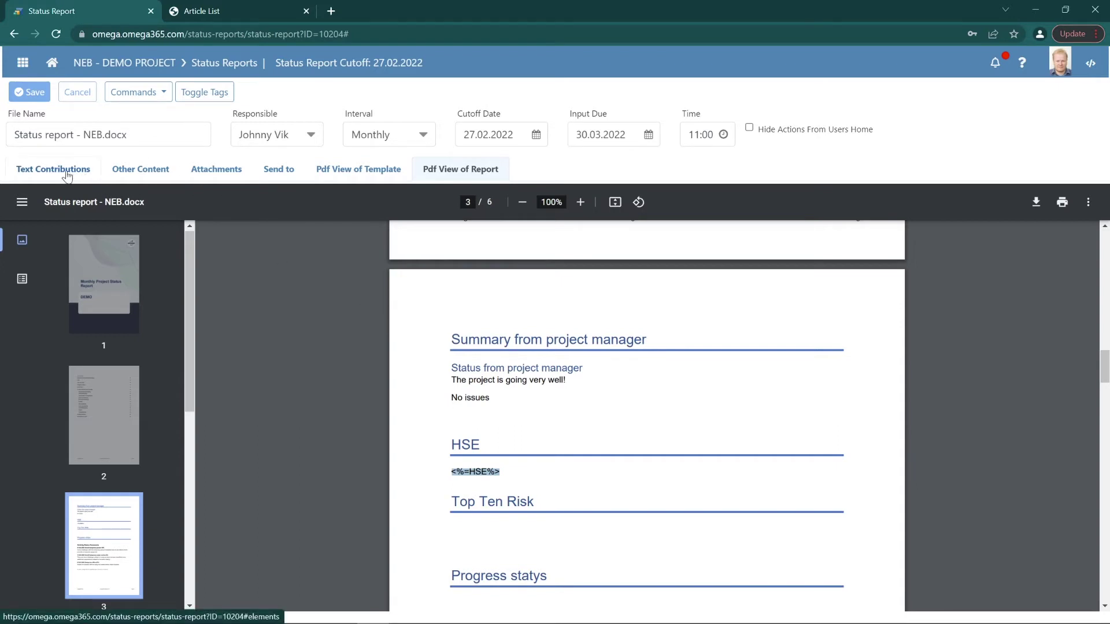
click(518, 474)
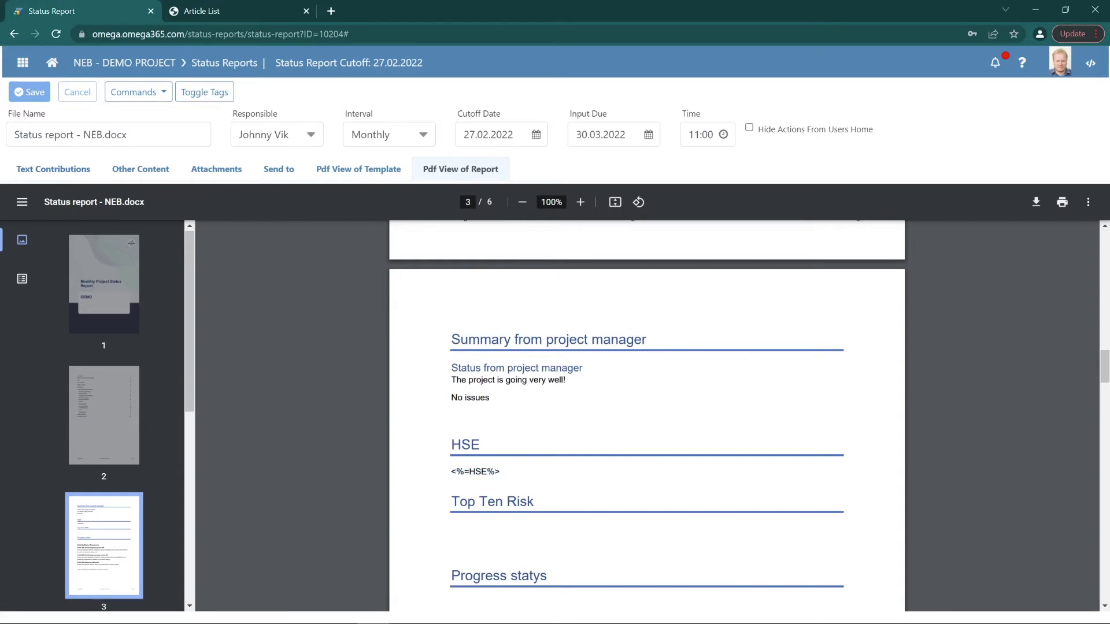
drag(451, 472, 482, 472)
click(526, 400)
Examine the report's activity status comments, the Koststatus table and the remaining sections through page 6
scroll(524, 446, down, 5)
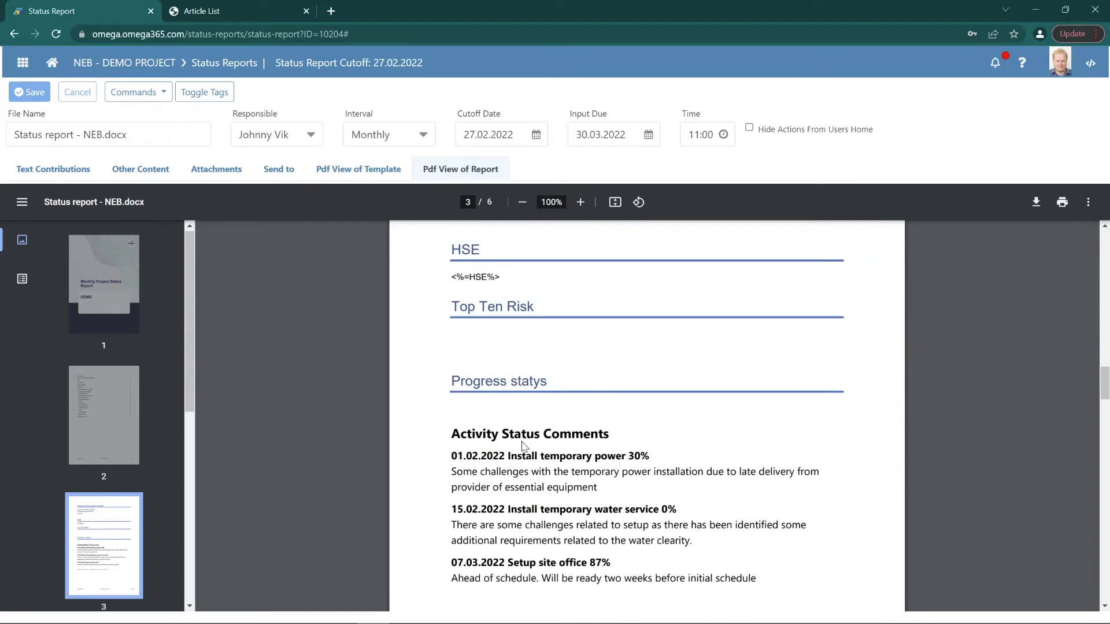
scroll(647, 415, up, 1)
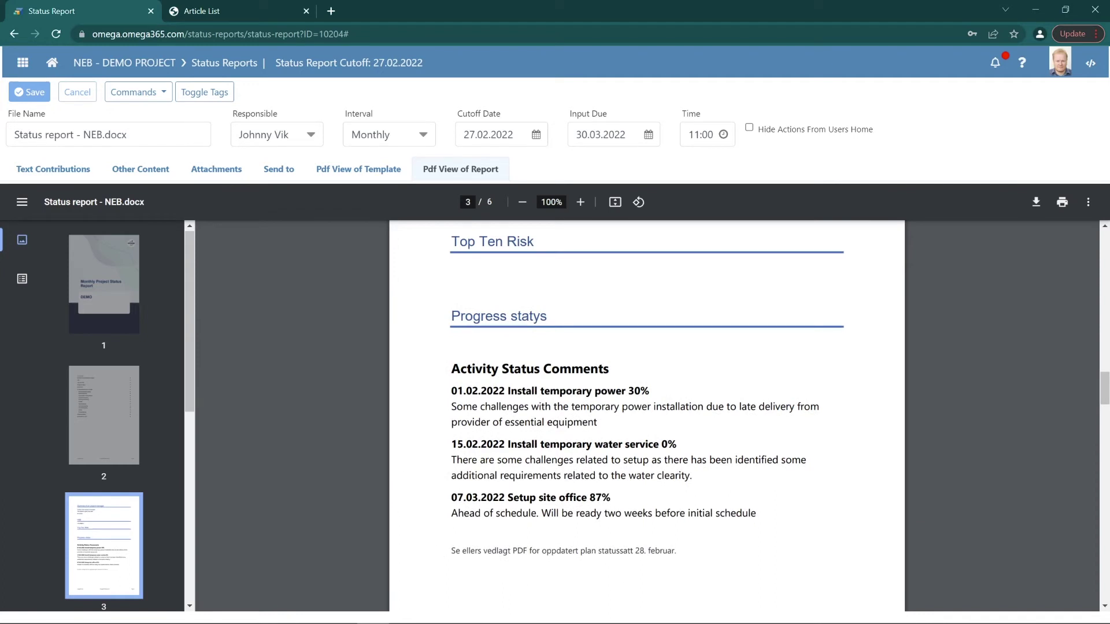
scroll(559, 467, down, 6)
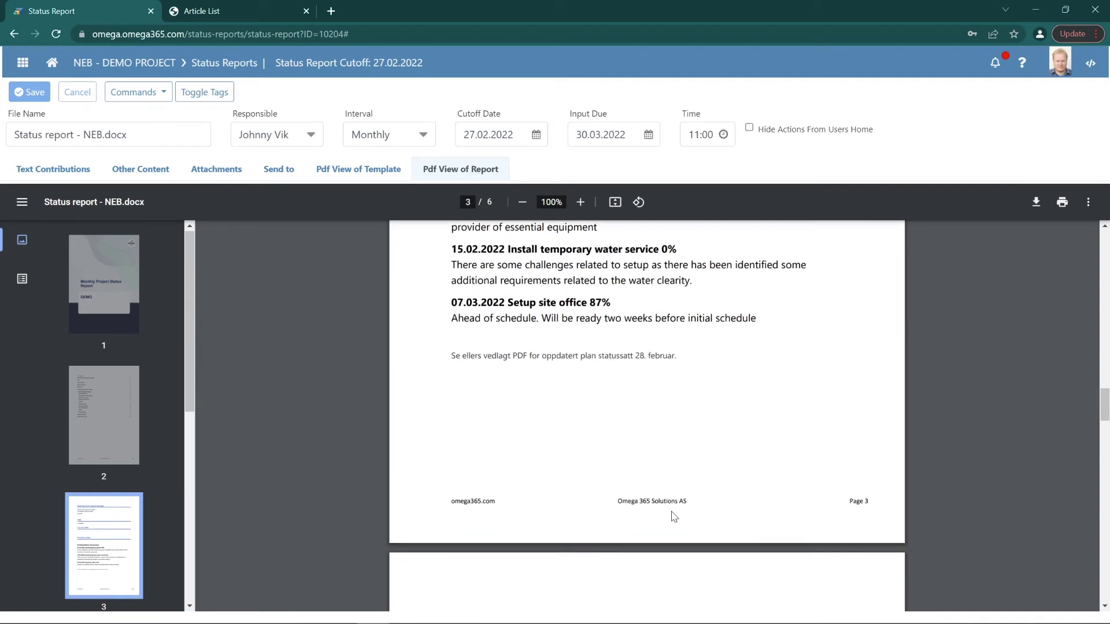
scroll(560, 467, down, 2)
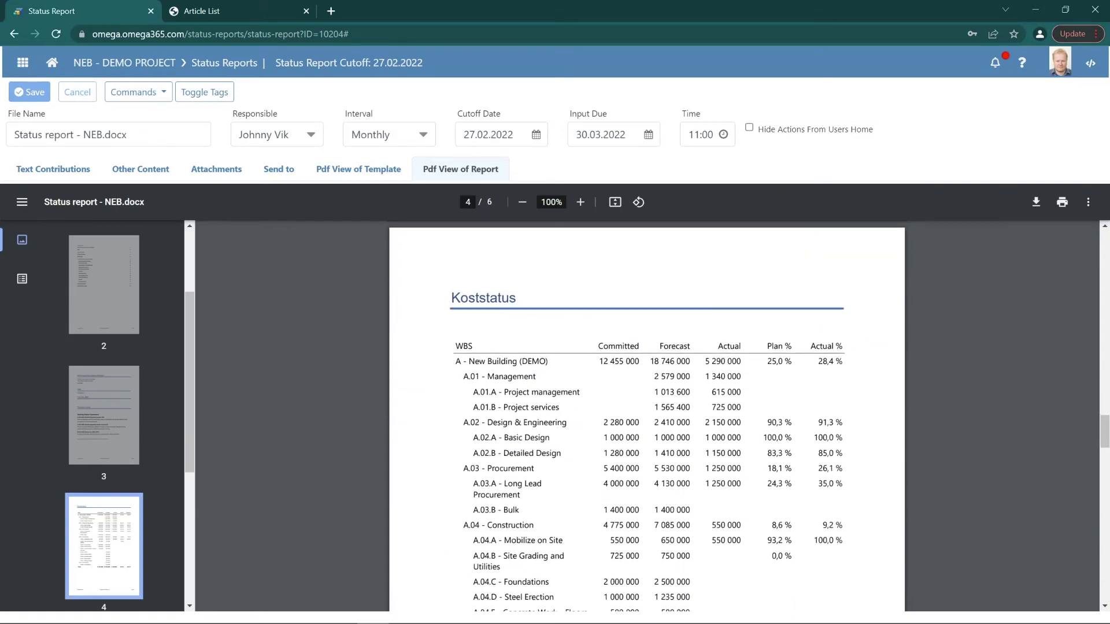
scroll(647, 416, down, 3)
scroll(647, 416, down, 5)
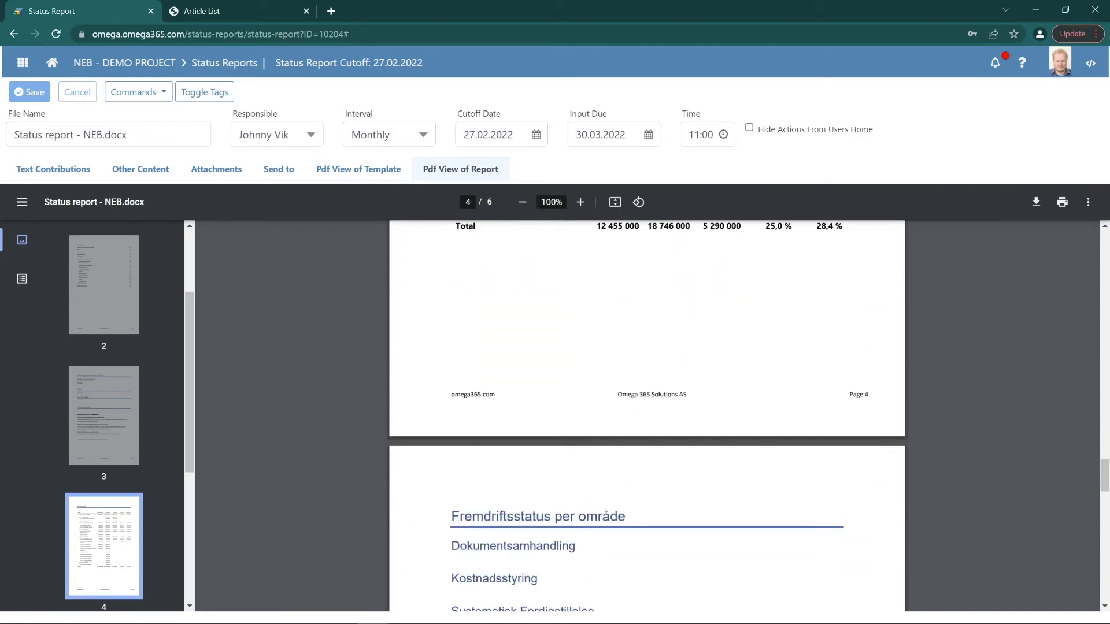
scroll(646, 416, down, 6)
scroll(665, 428, down, 10)
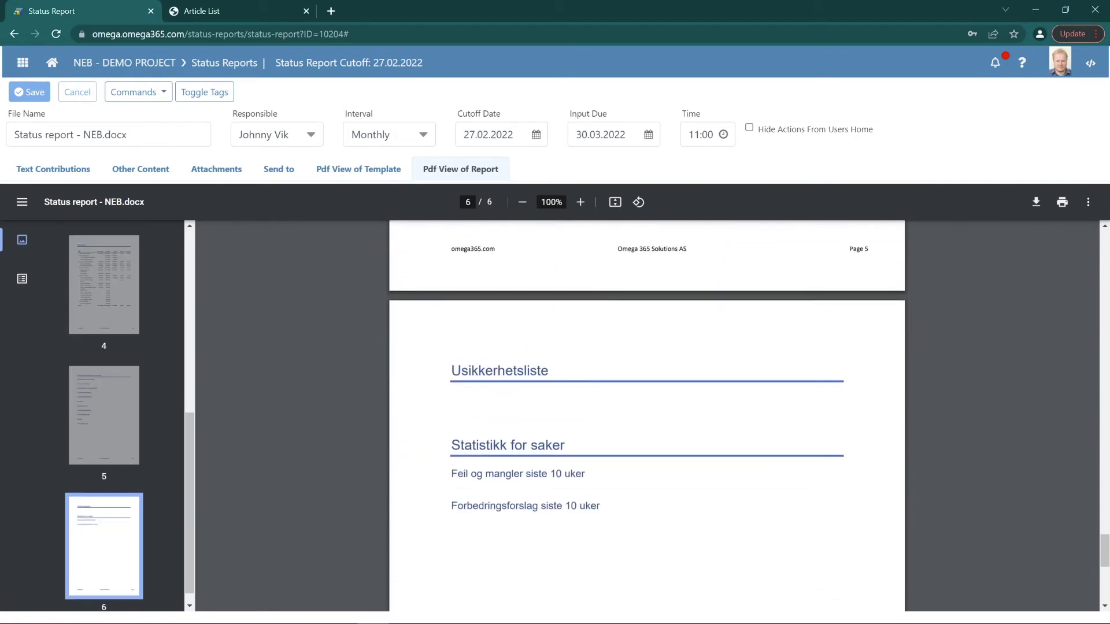
Look back through the report to page 3 and return to the list of other content elements
scroll(607, 364, up, 8)
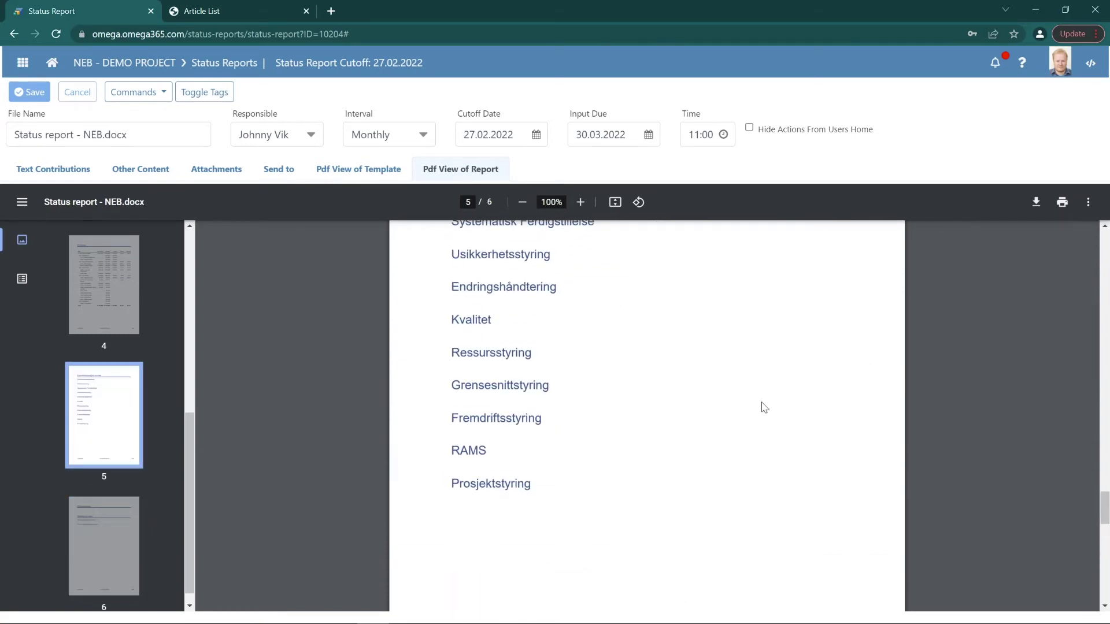
scroll(650, 460, up, 12)
scroll(599, 449, up, 6)
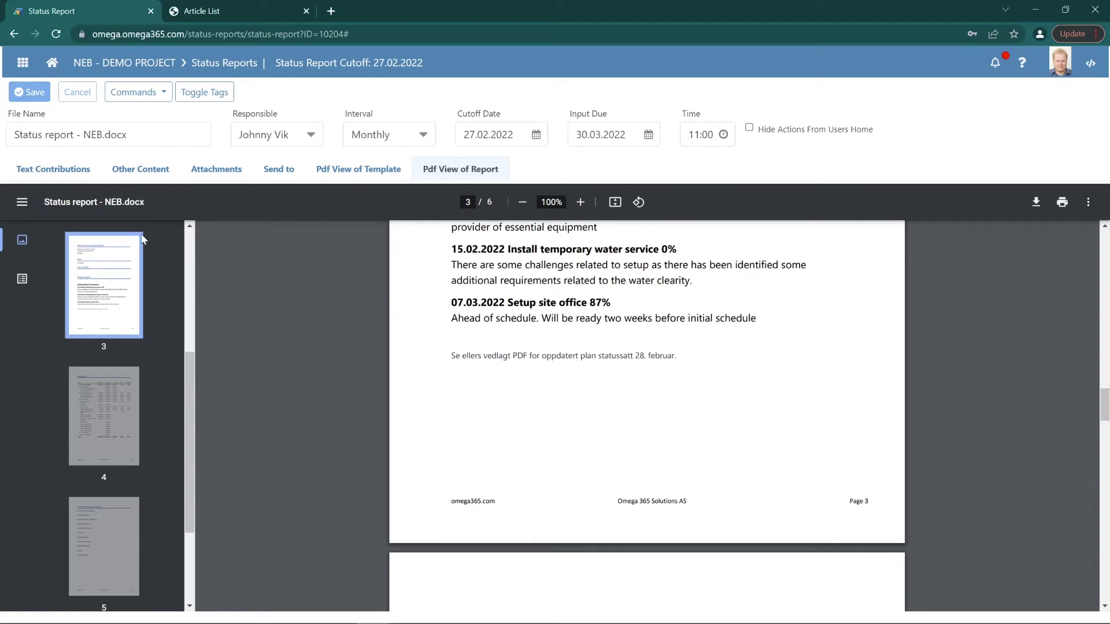
click(114, 180)
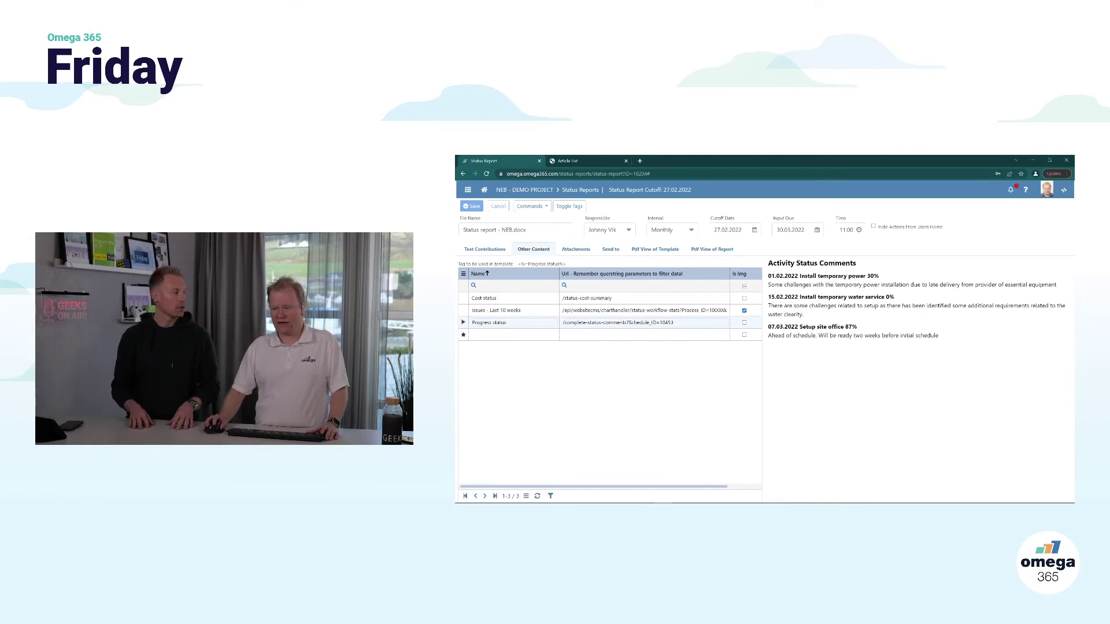
Preview the Cost status element and highlight status-cost-summary in its URL
click(491, 298)
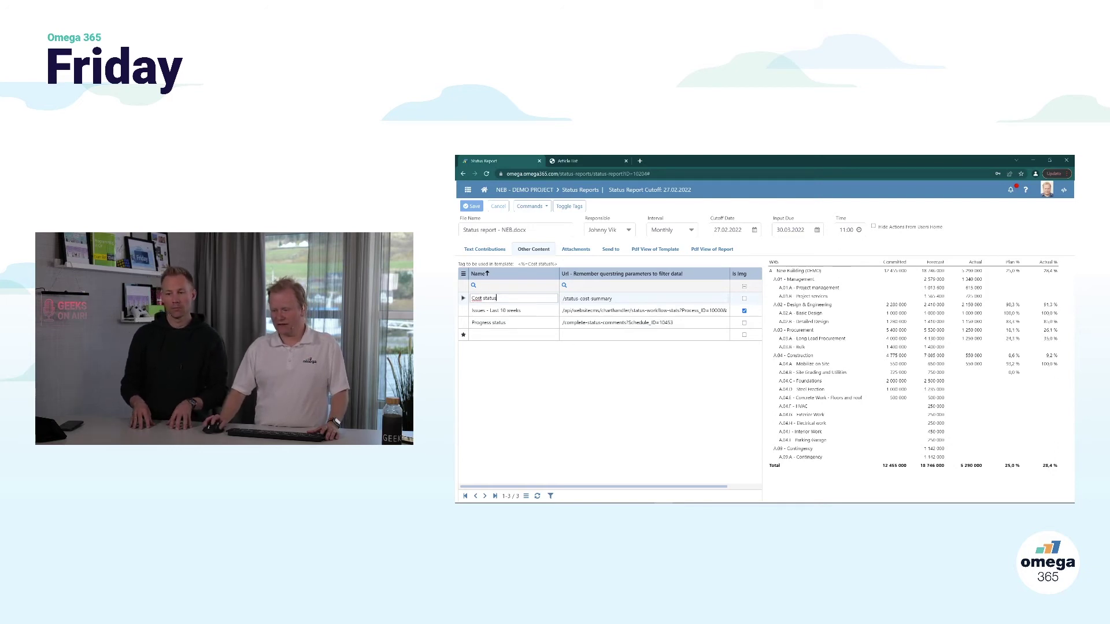
key(Tab)
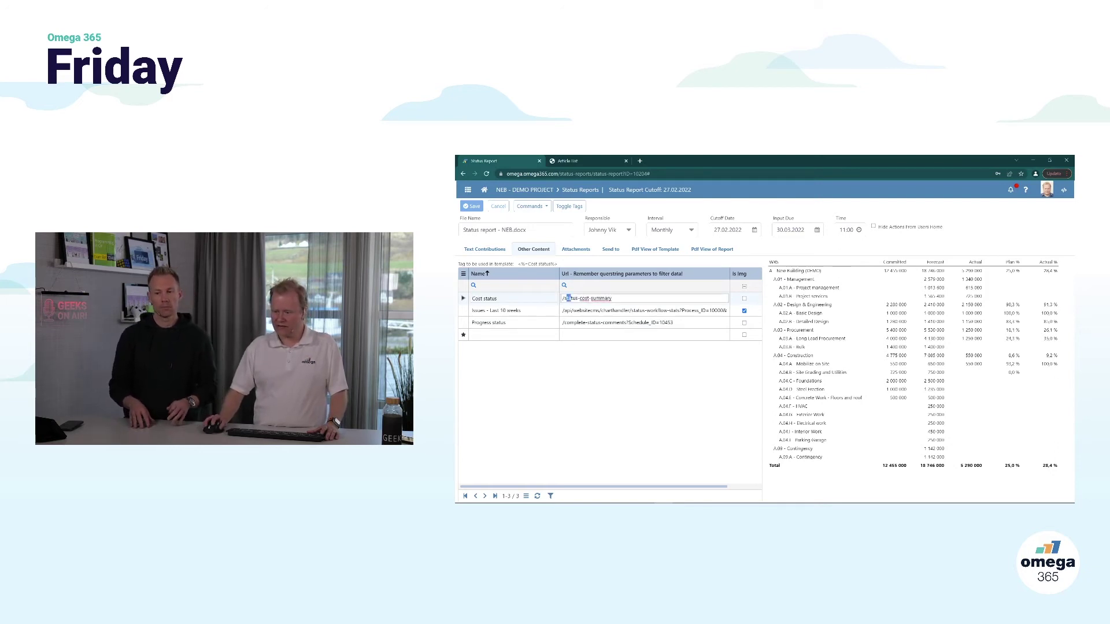
key(ctrl+shift+Left)
key(ctrl+shift+Left)
key(ctrl+shift+Left)
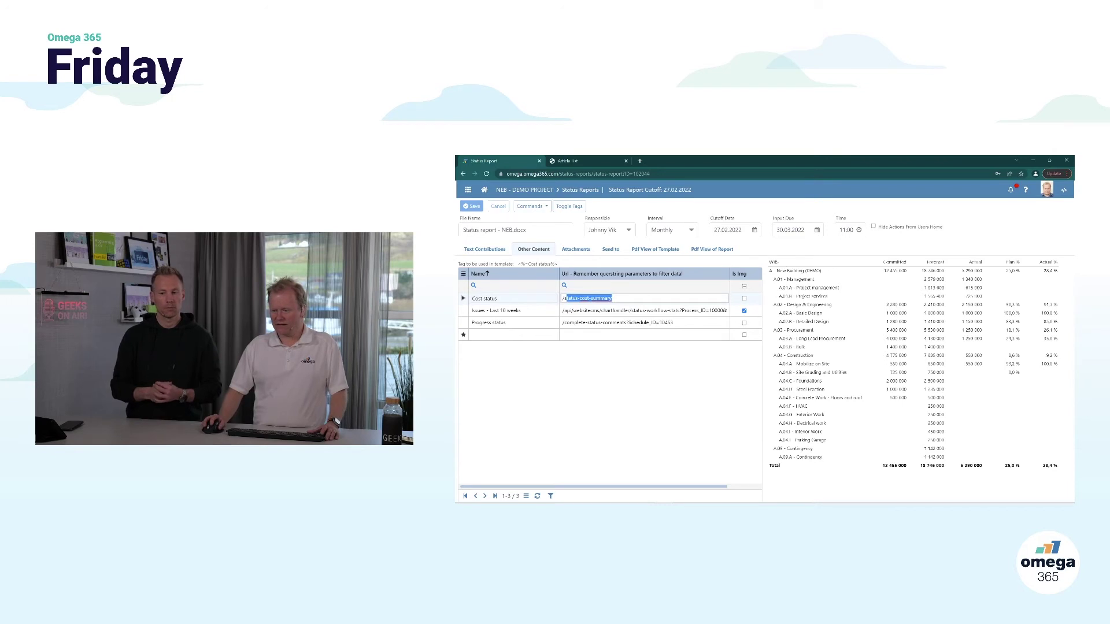
Open the status-cost-summary article from the article list in the App Designer and display its app settings
click(570, 162)
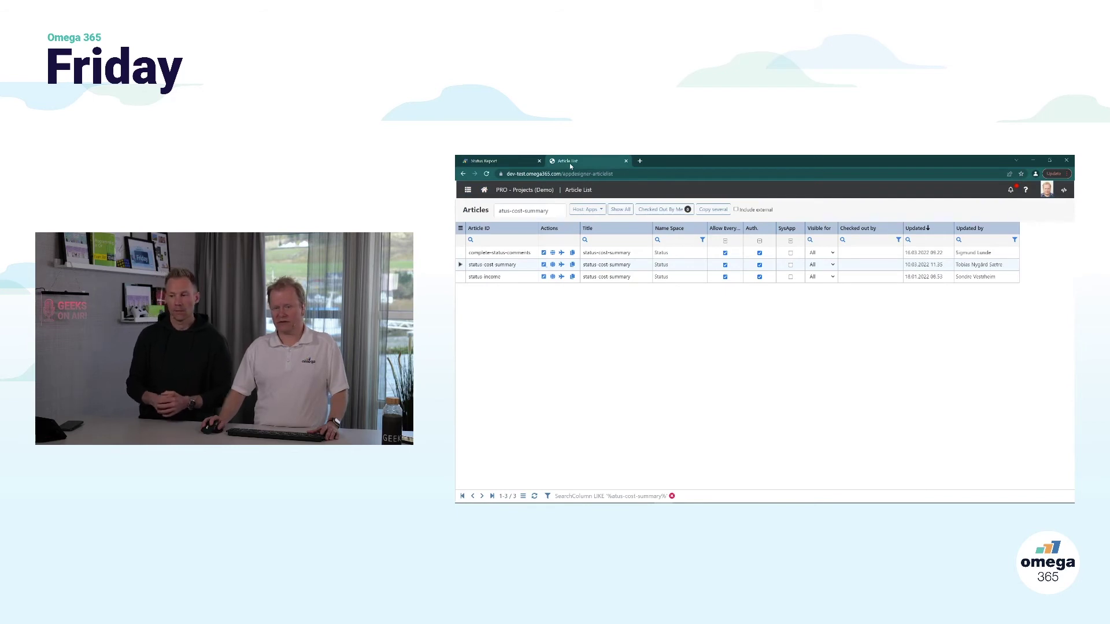
click(543, 265)
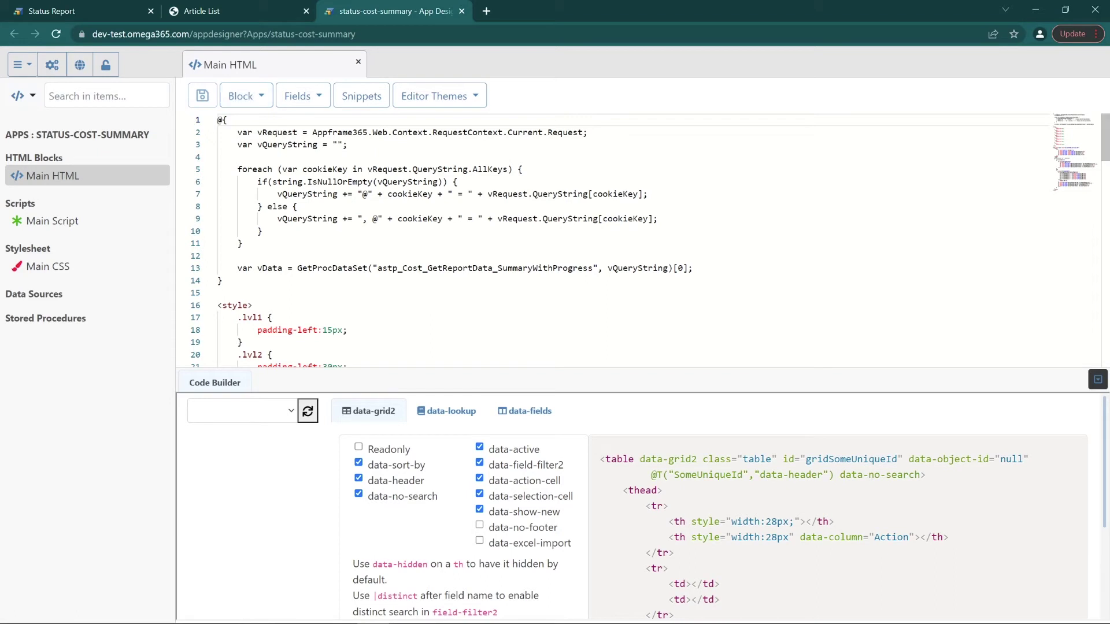
click(52, 65)
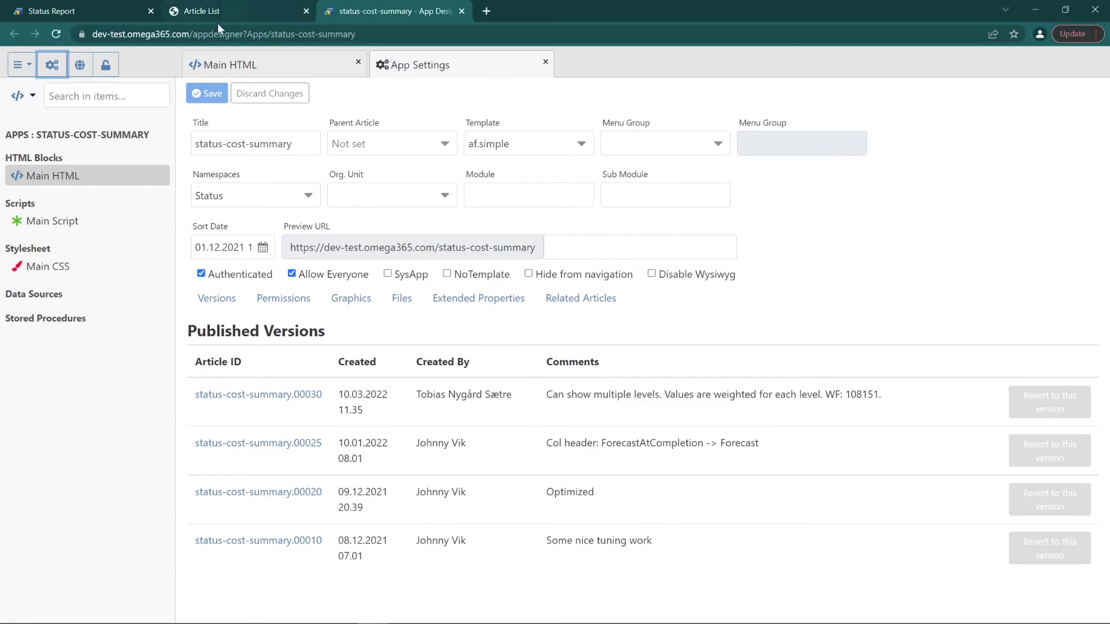
Examine the level padding styles in the Main HTML code, highlighting the 15px padding of .lvl1
click(234, 64)
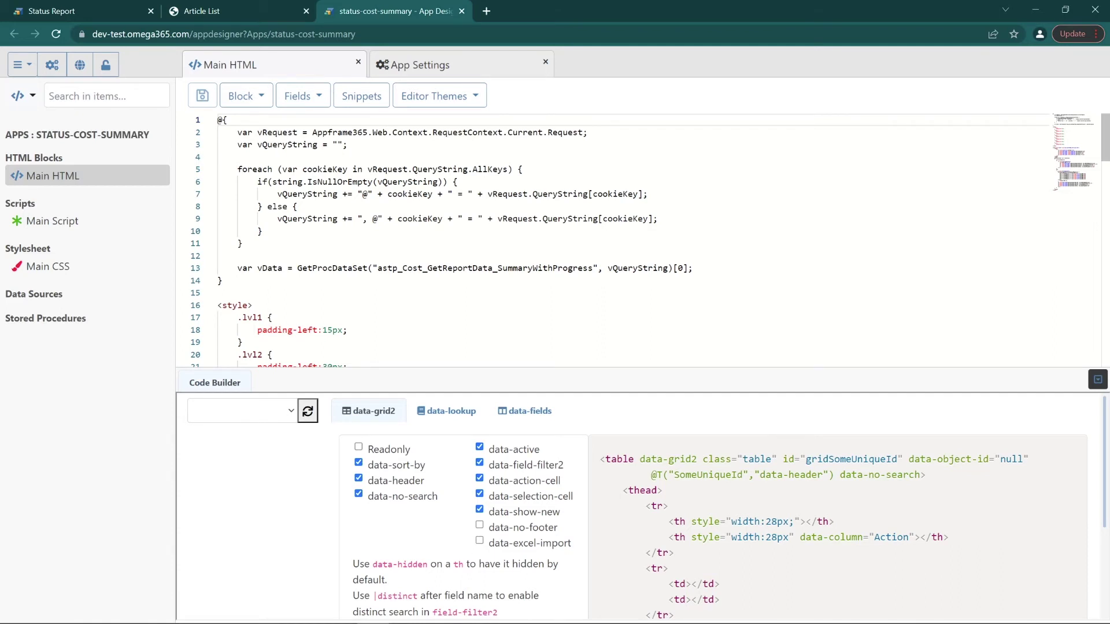
scroll(613, 239, down, 3)
scroll(613, 240, down, 2)
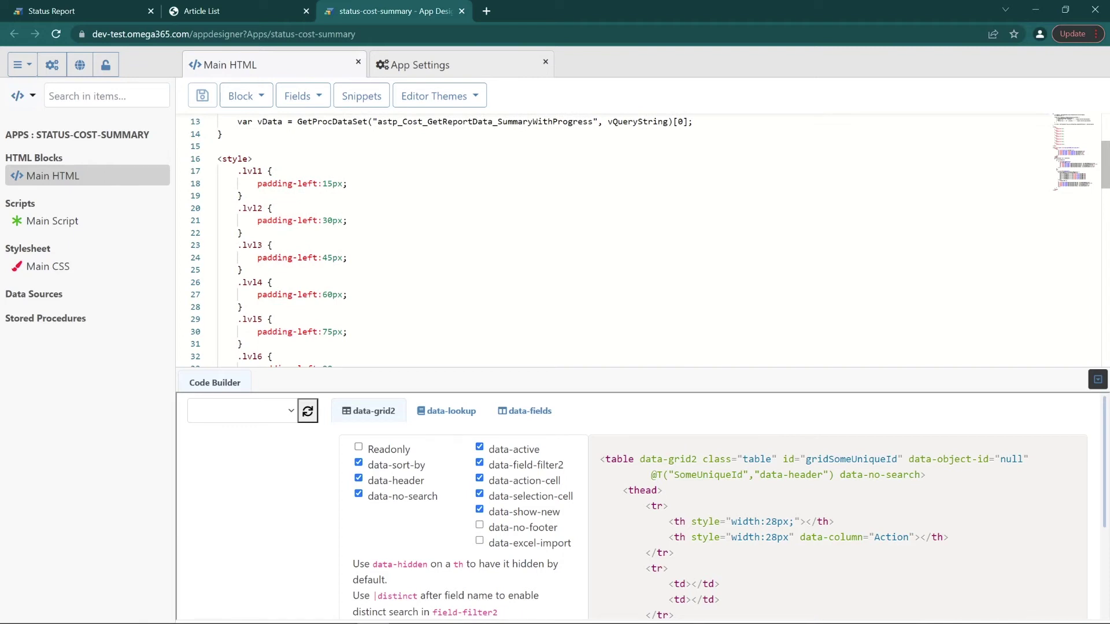
drag(322, 183, 241, 197)
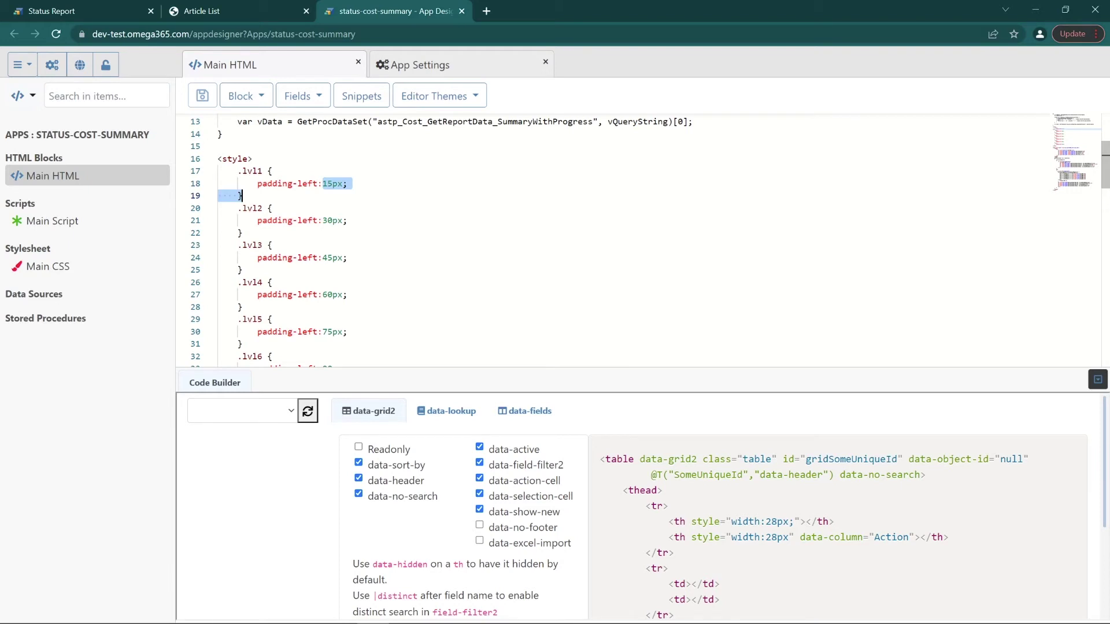
scroll(612, 240, down, 1)
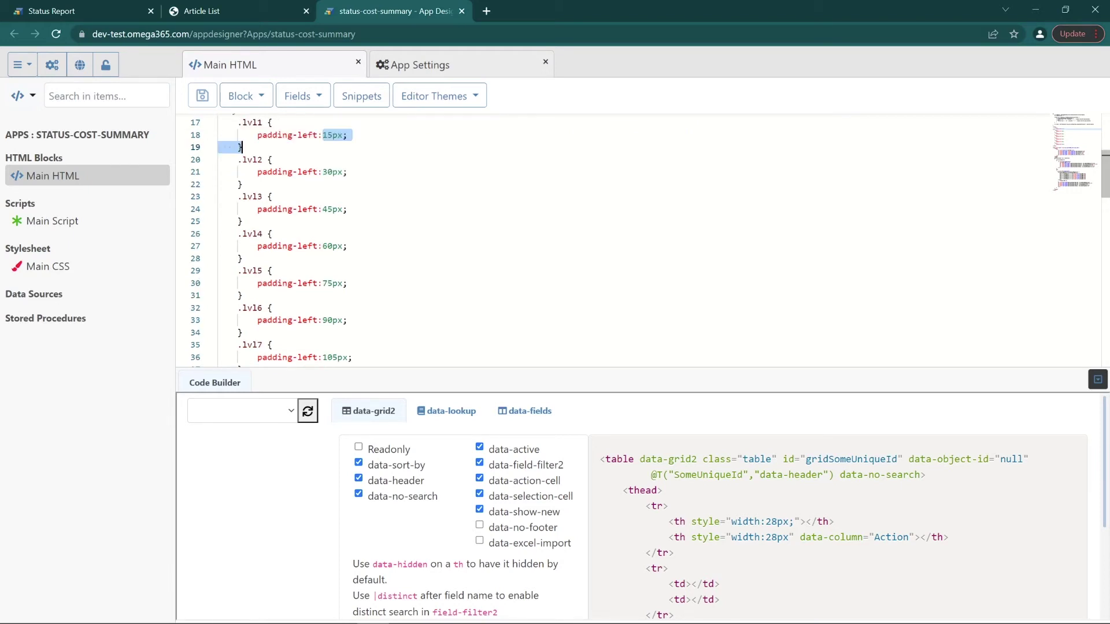
scroll(613, 240, down, 2)
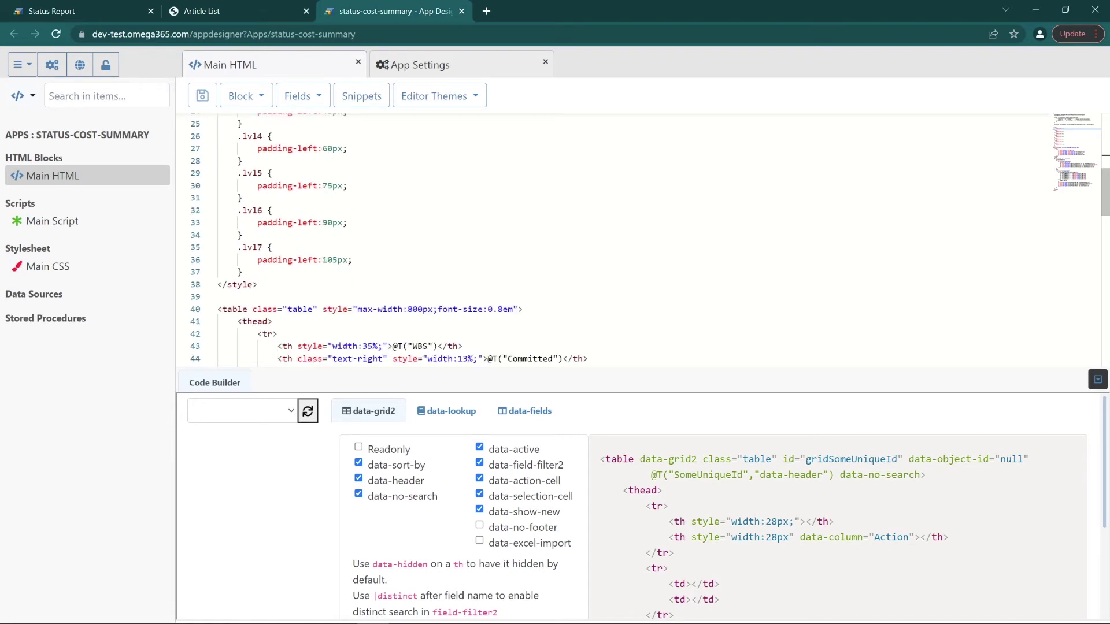
scroll(613, 240, down, 2)
scroll(613, 239, down, 1)
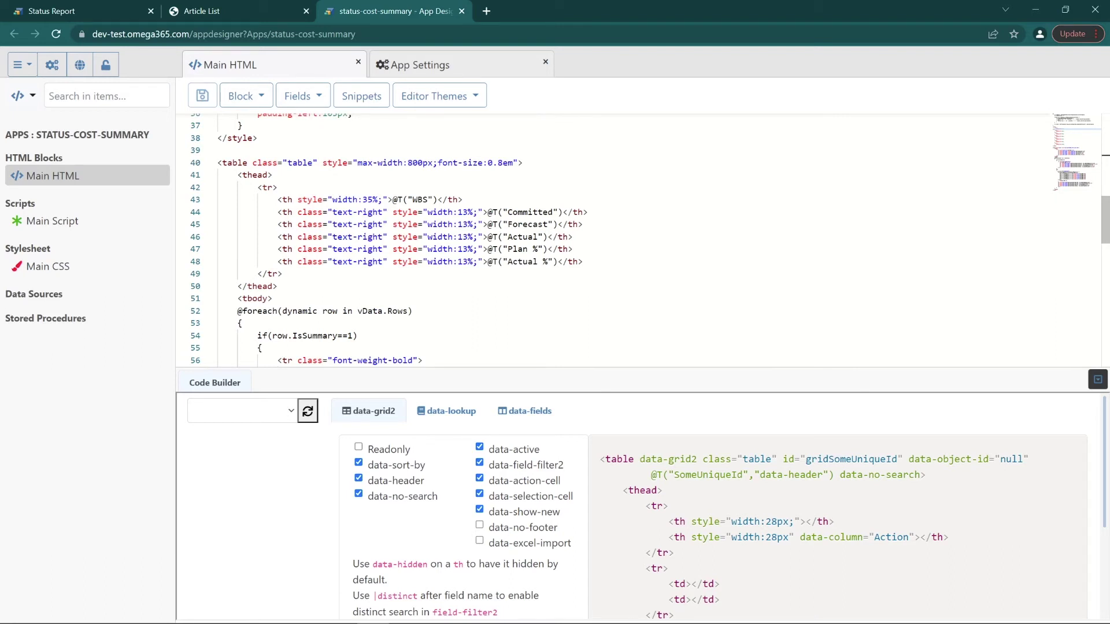
scroll(613, 240, down, 1)
drag(228, 263, 414, 263)
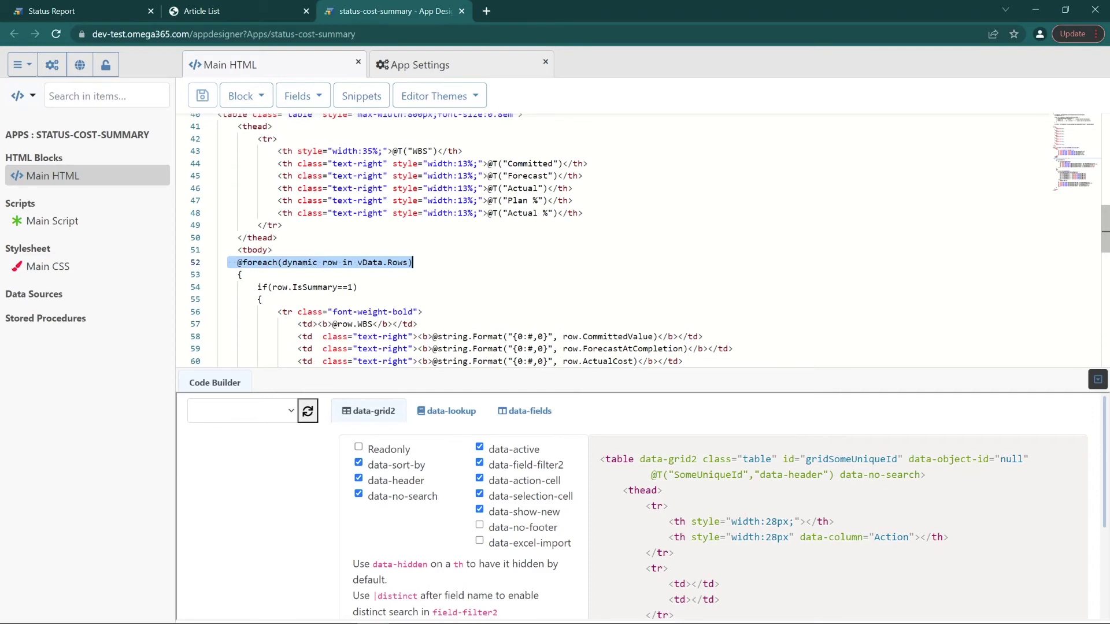
scroll(613, 240, down, 1)
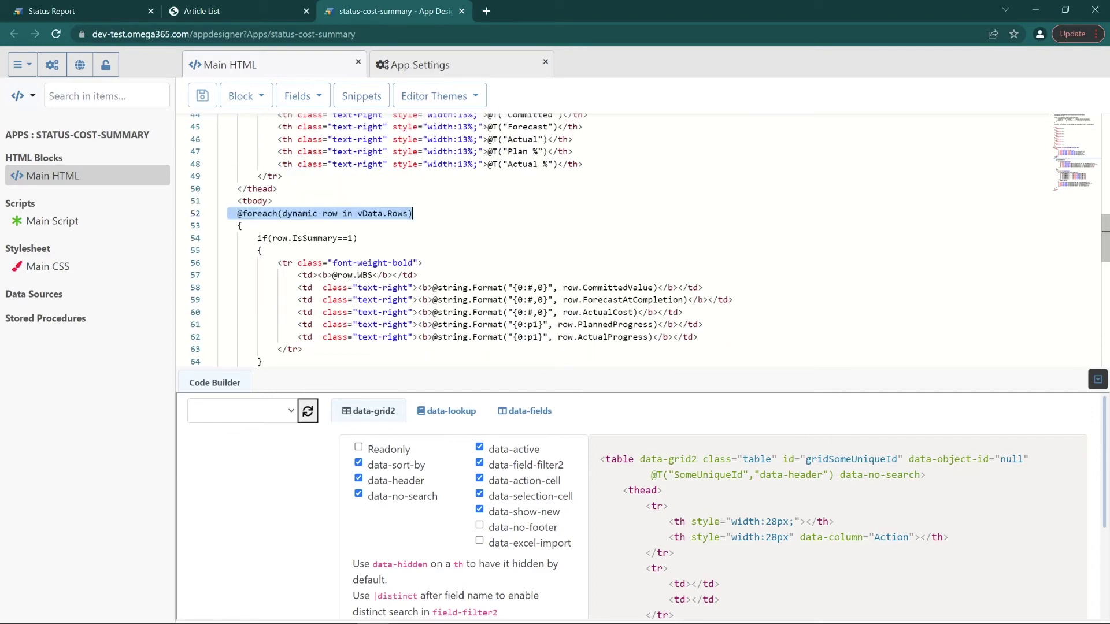
Highlight the procedure name astp_Cost_GetReportData_SummaryWithProgress in the vData call and review the table code through its closing tag
scroll(612, 239, up, 10)
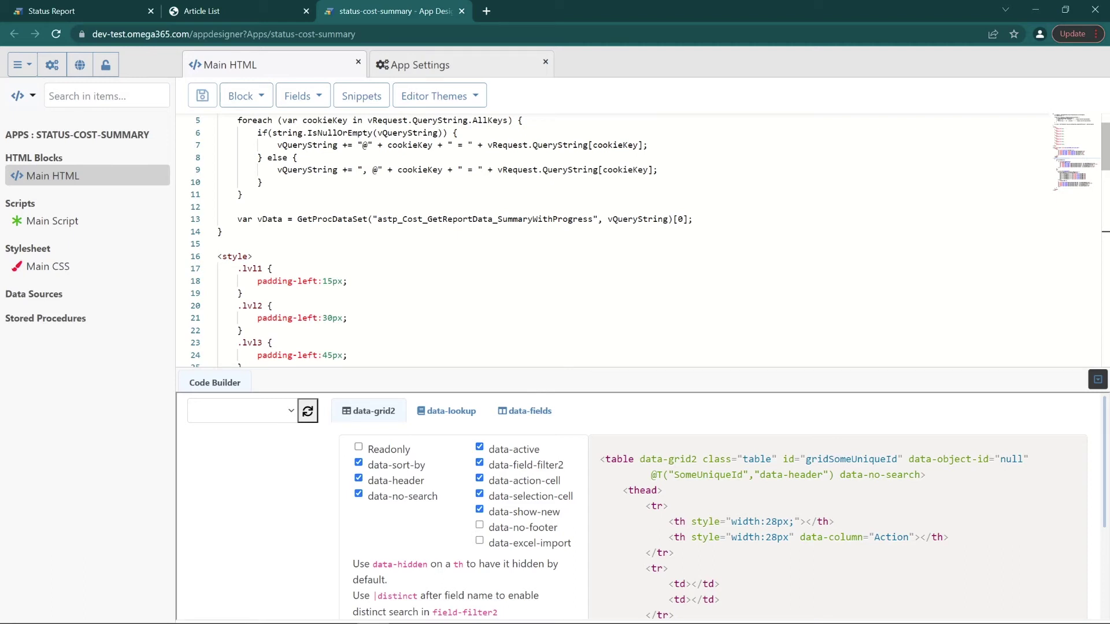
drag(378, 219, 577, 219)
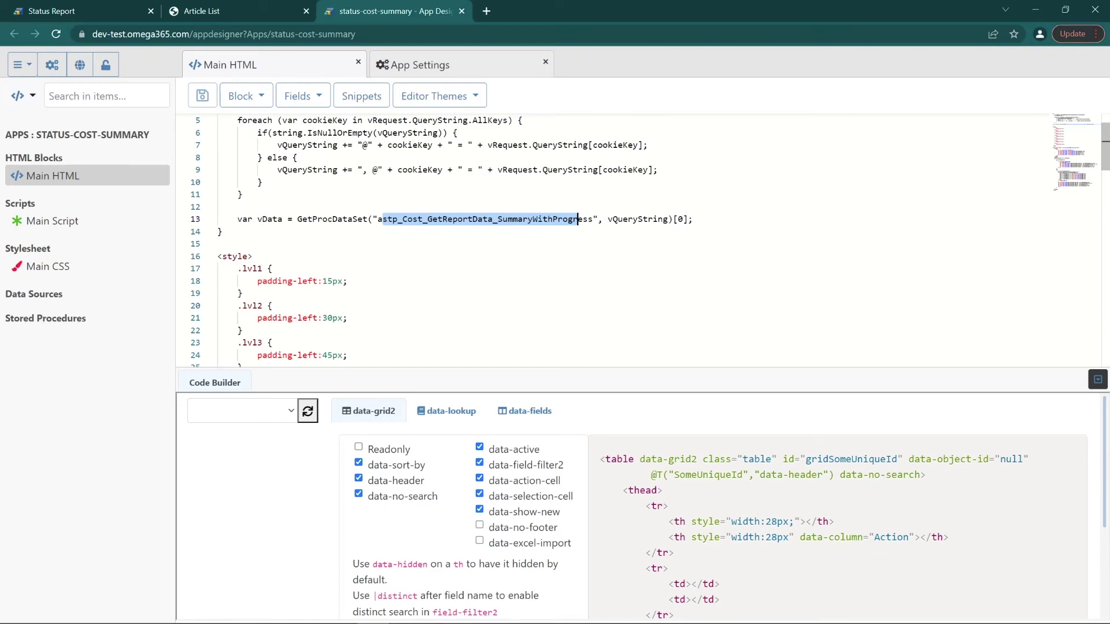
scroll(578, 219, down, 15)
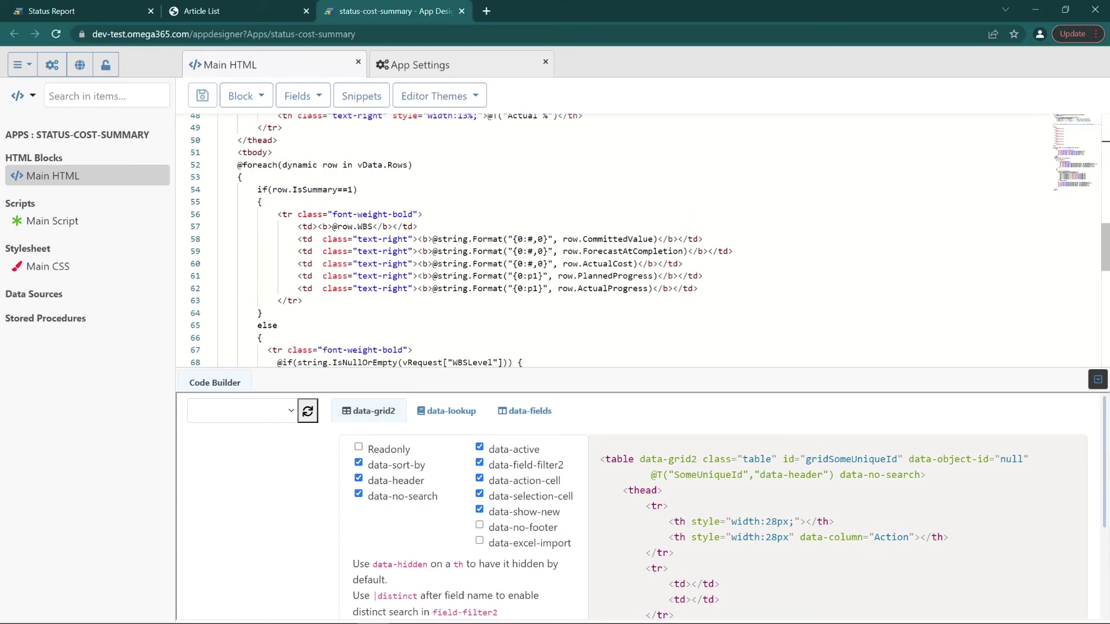
scroll(578, 240, down, 1)
scroll(578, 240, down, 2)
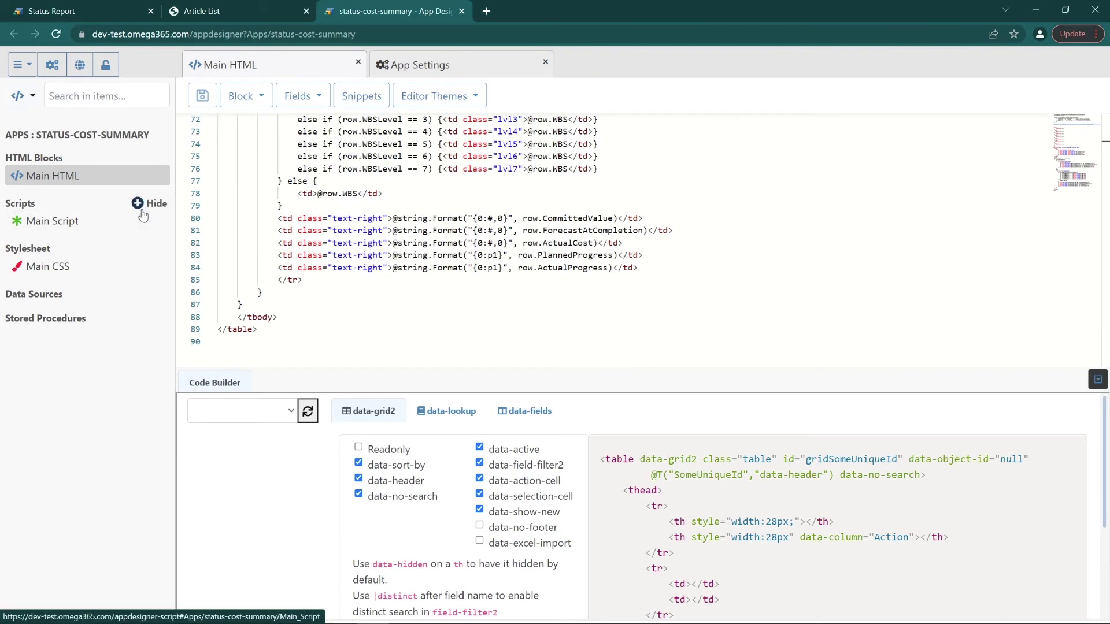
Check the app's Main Script and Main CSS, revisit the Main HTML code, and return to the status report's other content
click(88, 227)
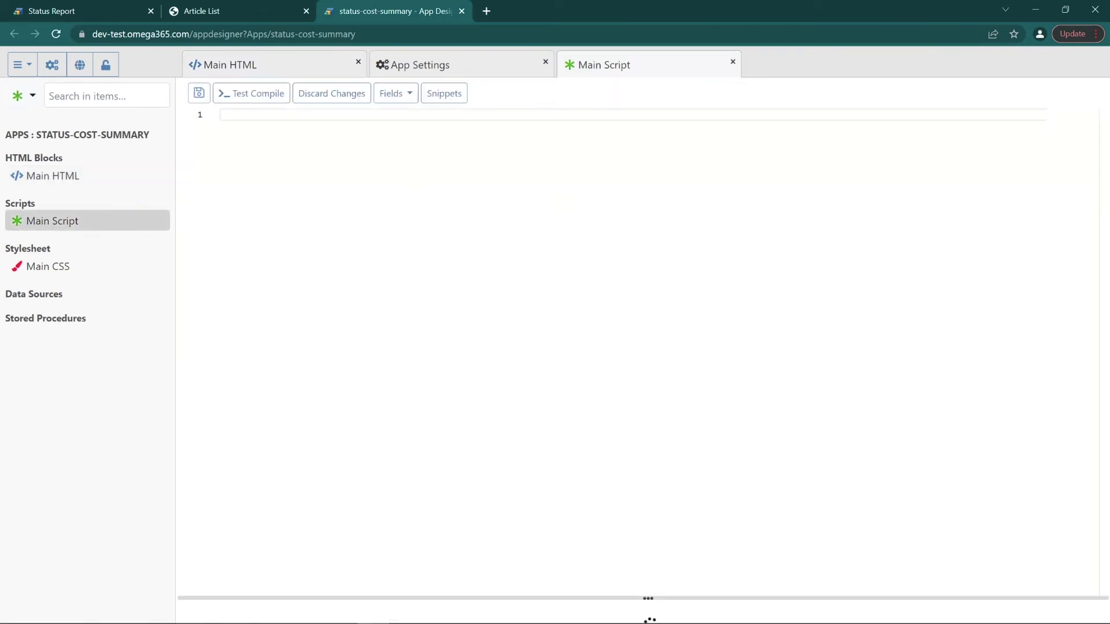
click(58, 267)
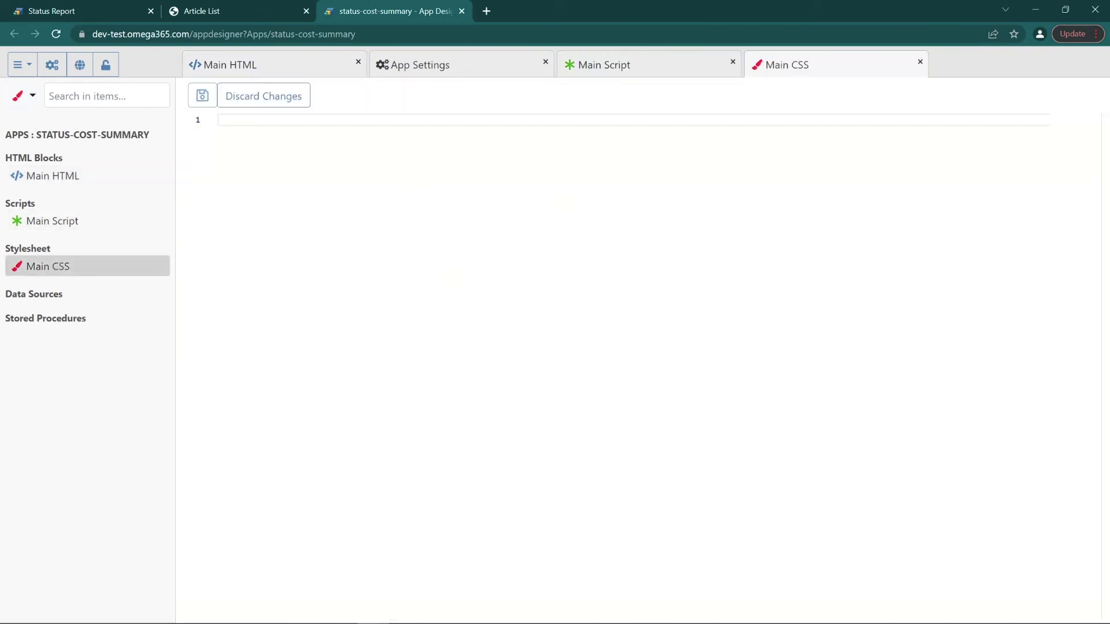
click(44, 182)
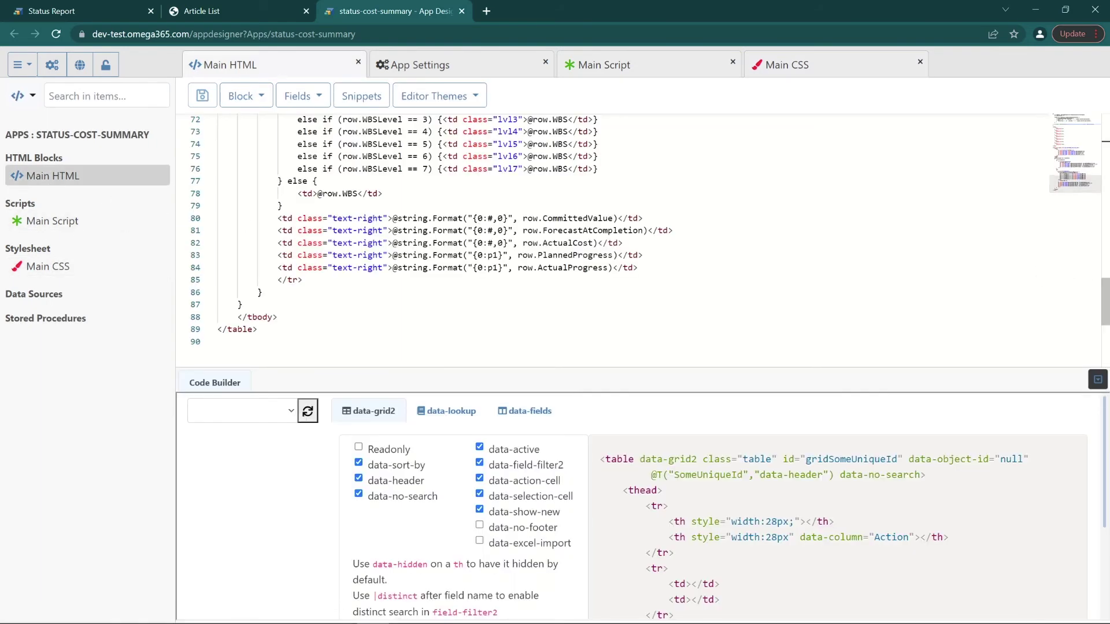
scroll(636, 231, up, 6)
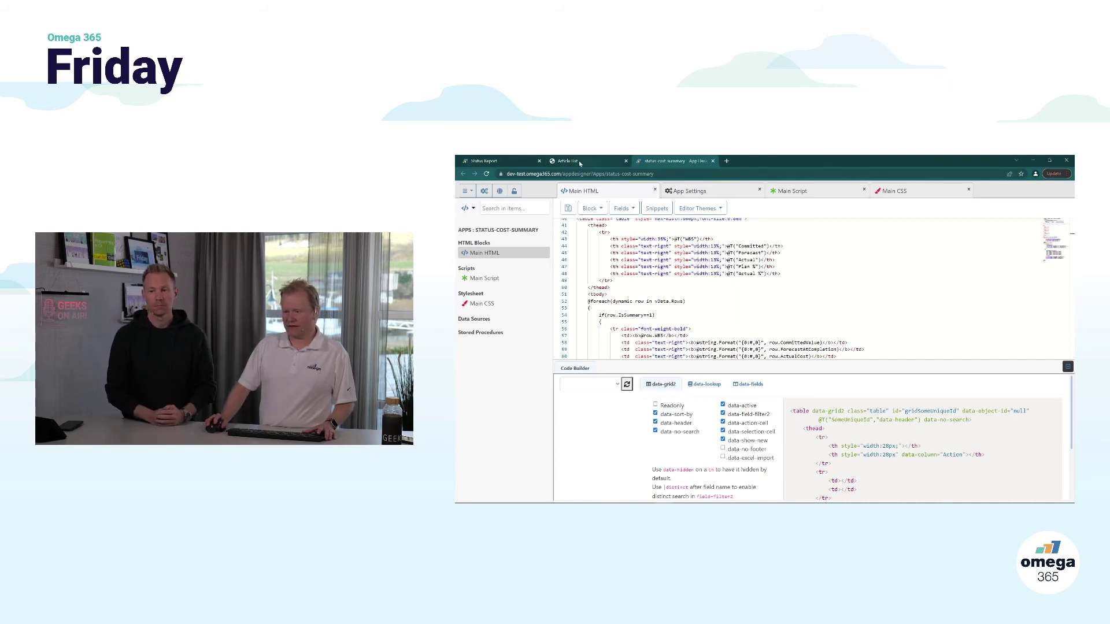
click(486, 161)
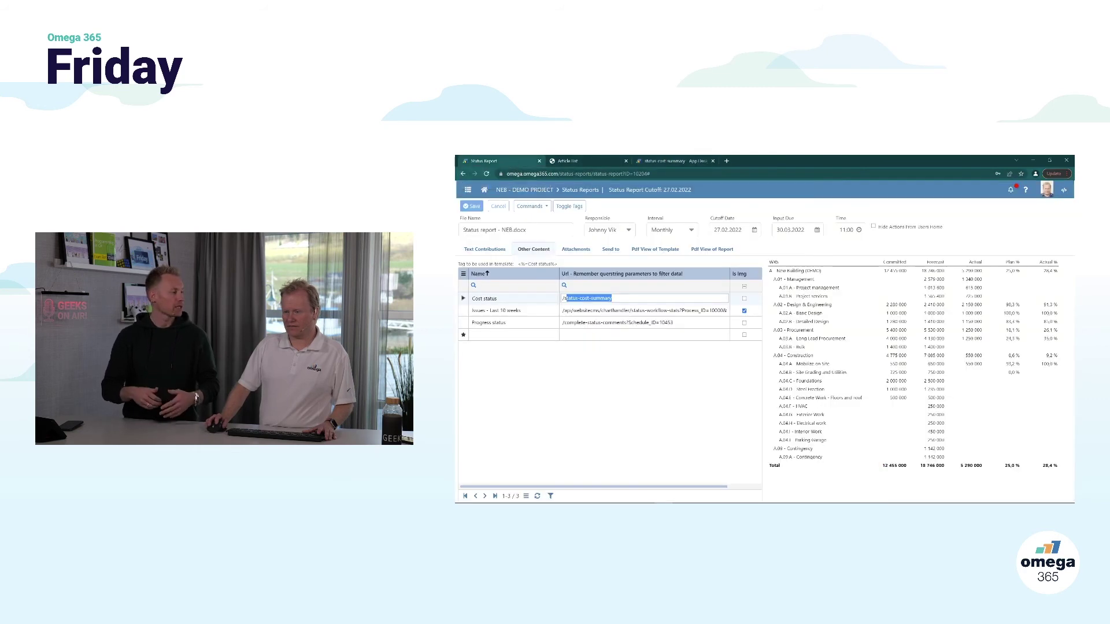